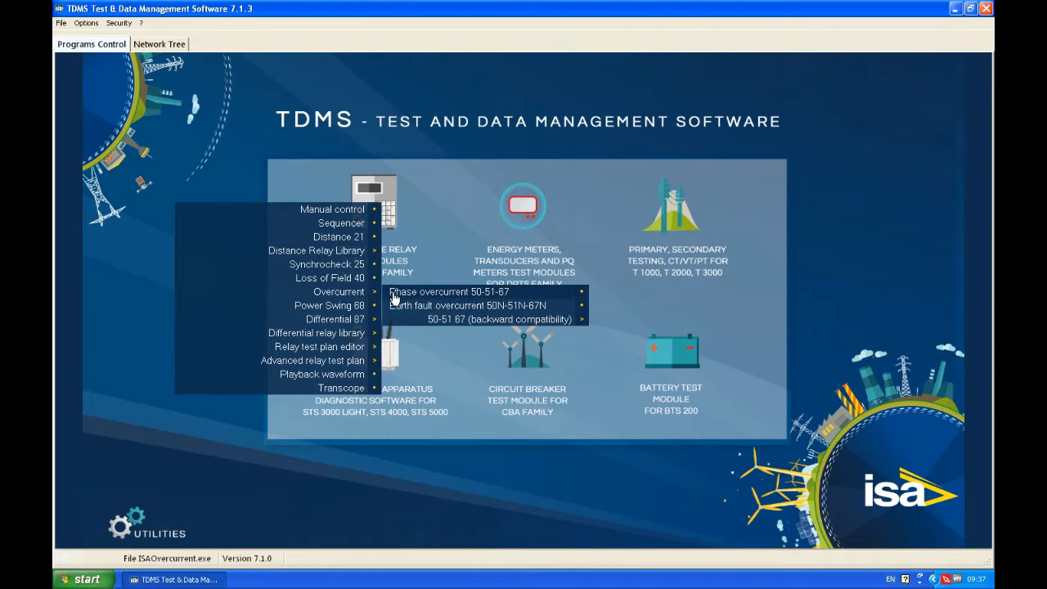
Step: Open the Earth fault overcurrent 50N-51N-67N test module and create a new overcurrent file
{"action": "left_click", "coordinate": [428, 306]}
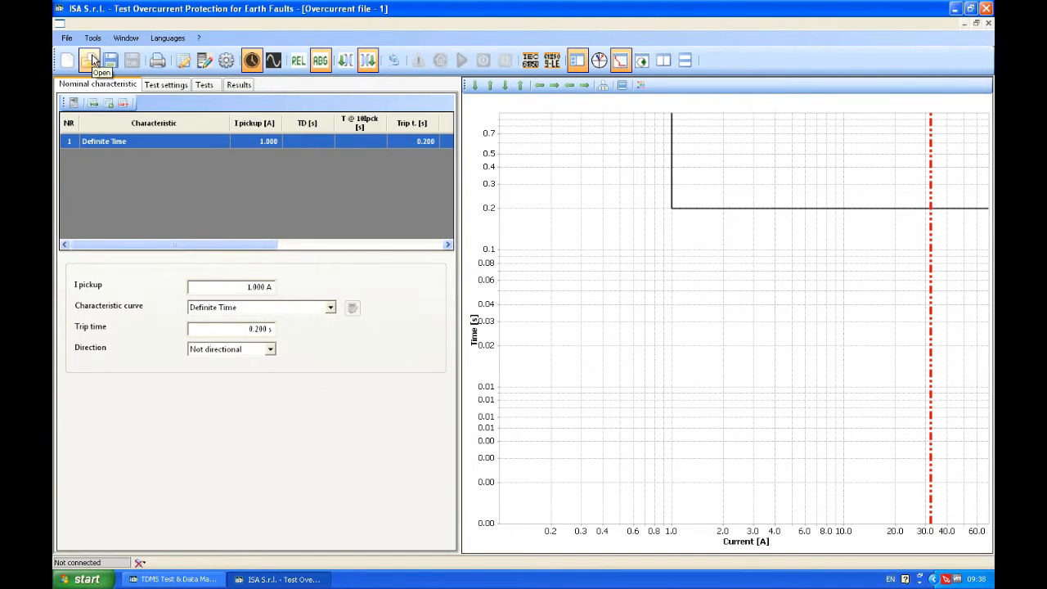
{"action": "left_click", "coordinate": [67, 62]}
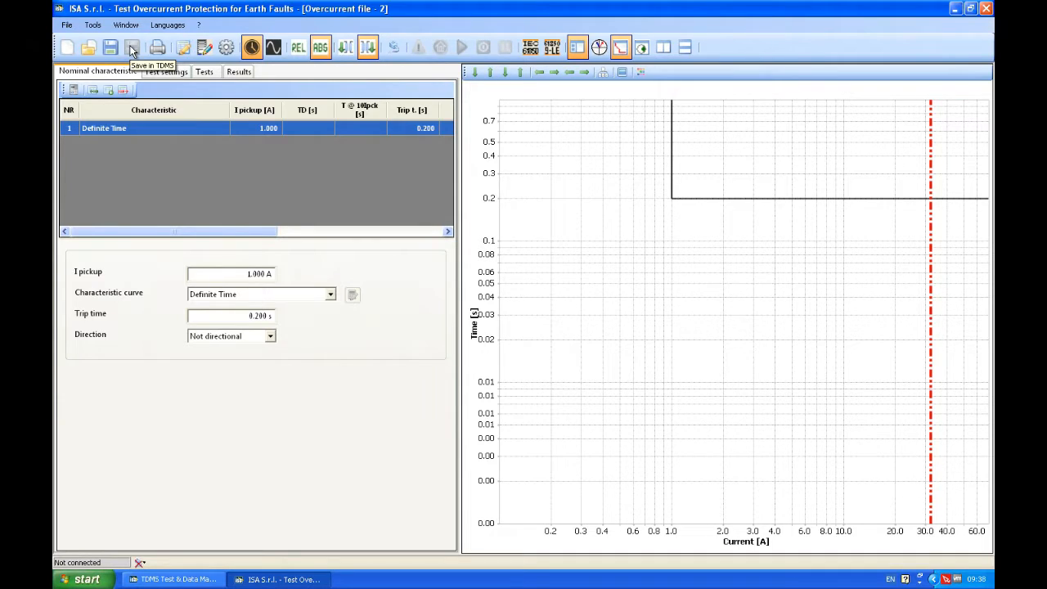
Step: Check the test header details, including the instrument serial number, and accept them
{"action": "left_click", "coordinate": [183, 50]}
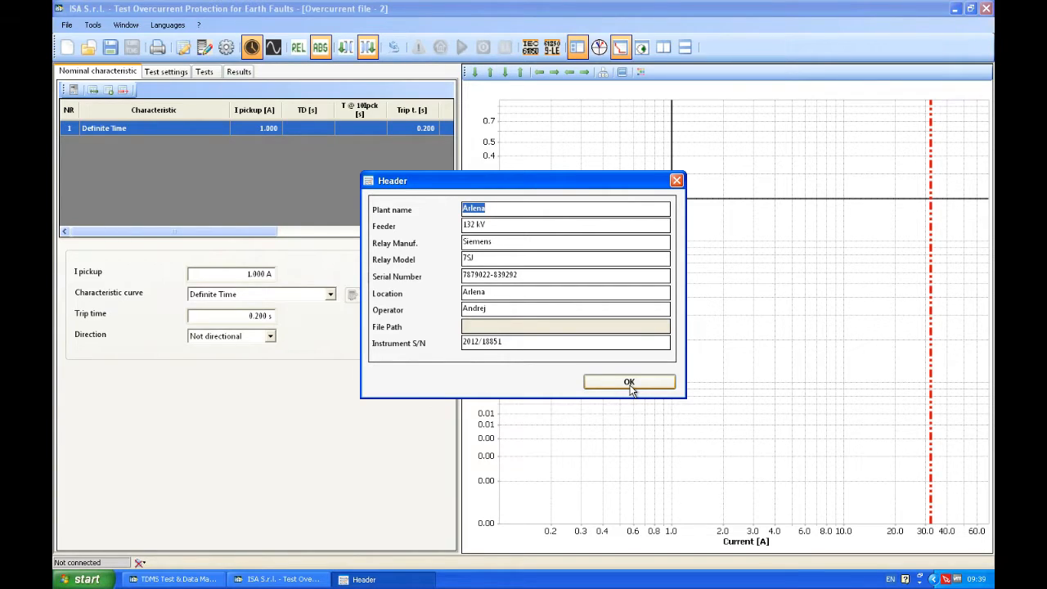
{"action": "double_click", "coordinate": [534, 342]}
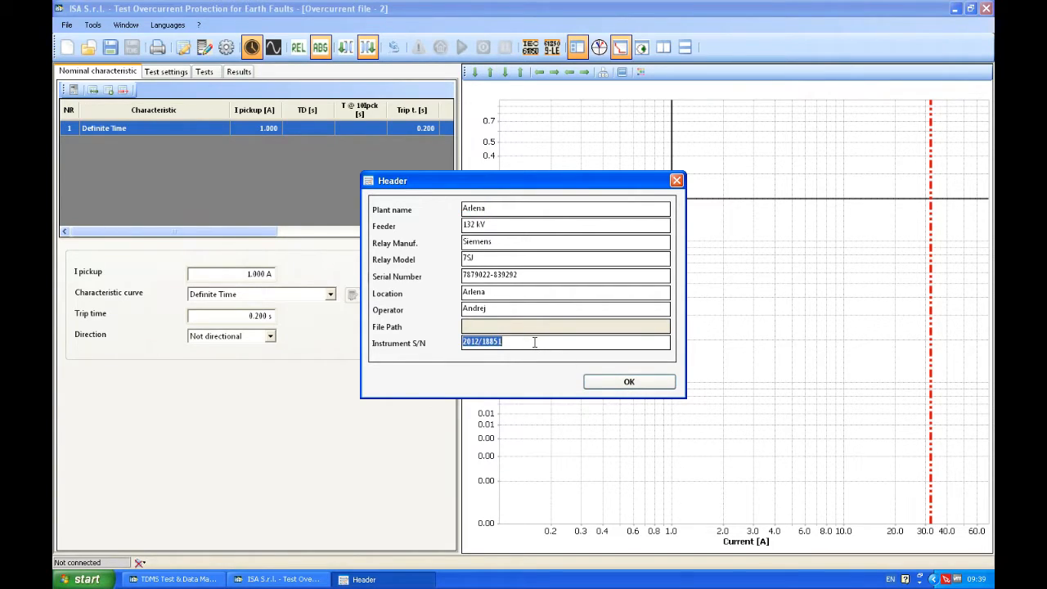
{"action": "left_click", "coordinate": [623, 382]}
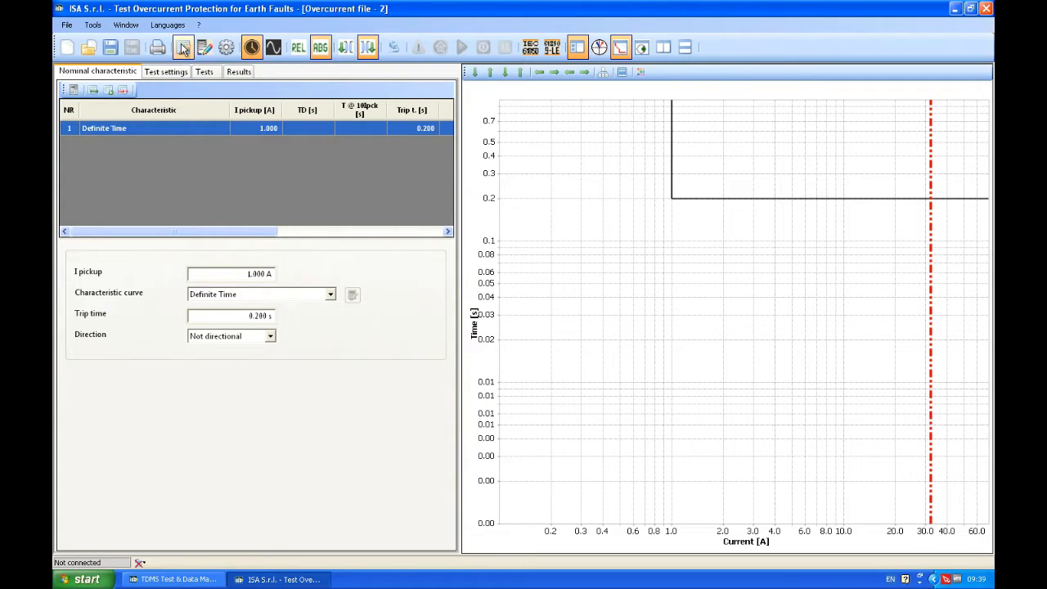
Step: Try the DC Voltage and AC voltage types for digital input C1-C2, and return it to Dry contact
{"action": "left_click", "coordinate": [205, 49]}
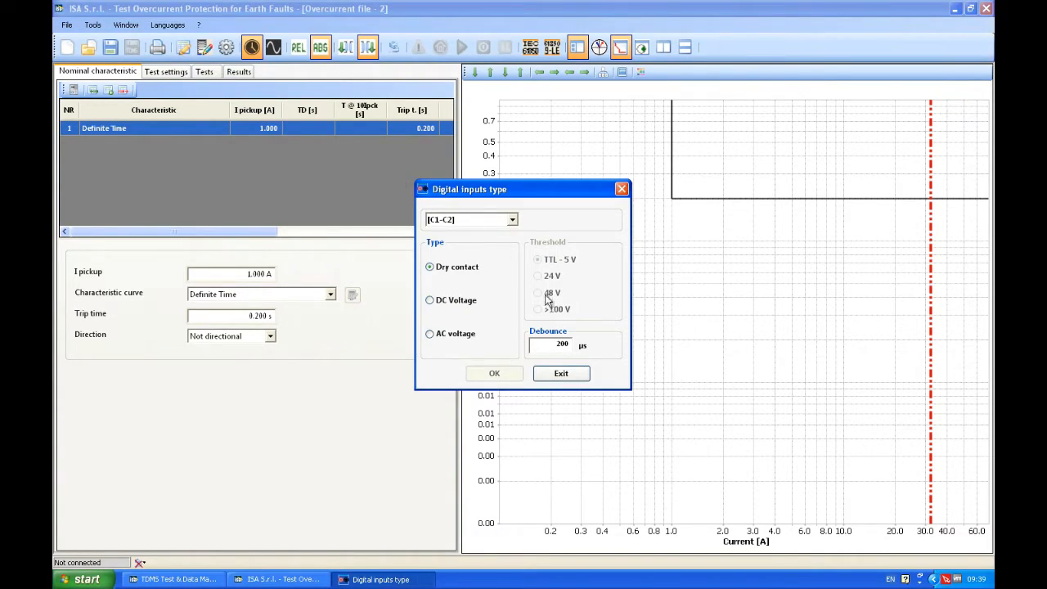
{"action": "left_click", "coordinate": [444, 302]}
{"action": "left_click", "coordinate": [446, 336]}
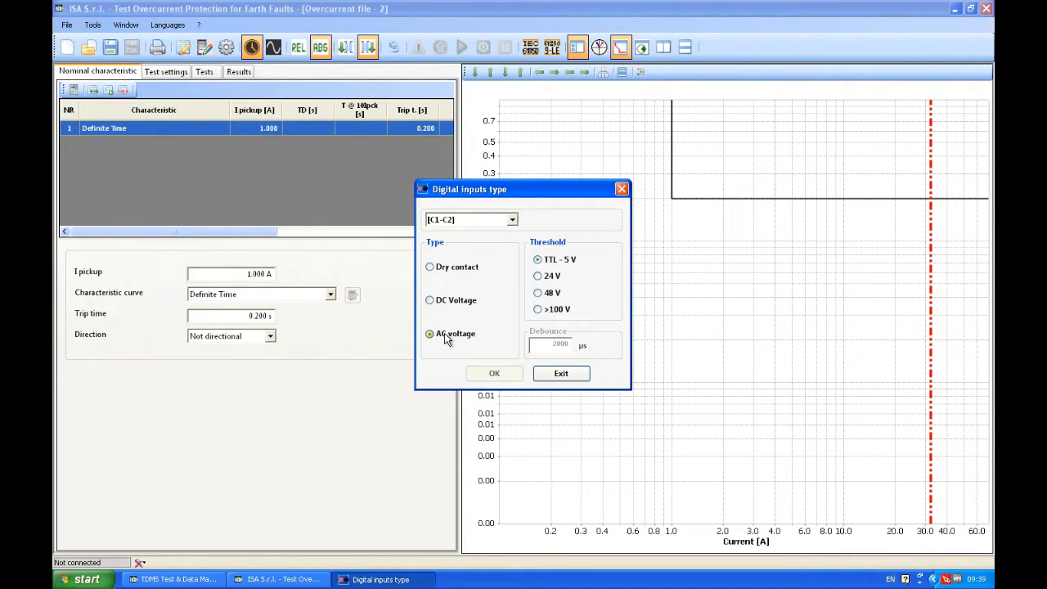
{"action": "left_click", "coordinate": [443, 270]}
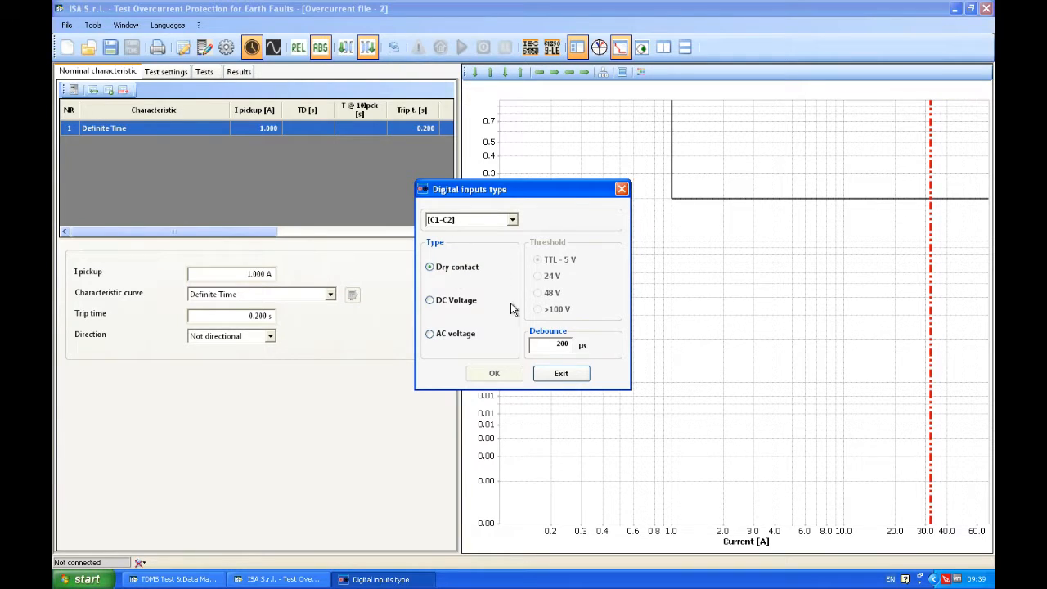
Step: Try digital input C3-C4 as DC Voltage with a >100 V threshold, and exit the digital input configuration
{"action": "left_click", "coordinate": [468, 221]}
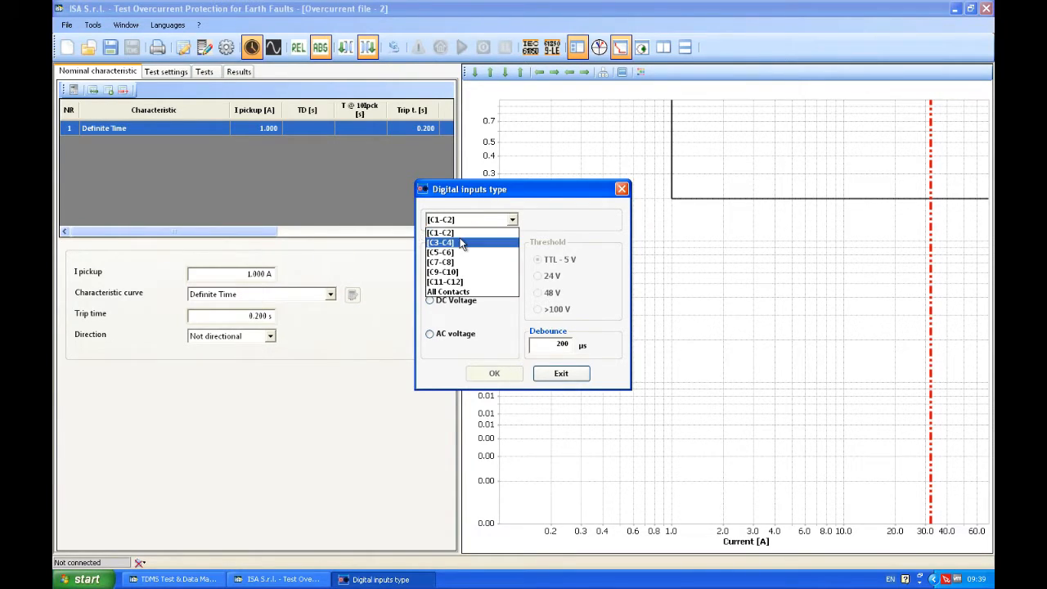
{"action": "left_click", "coordinate": [462, 241]}
{"action": "left_click", "coordinate": [440, 301]}
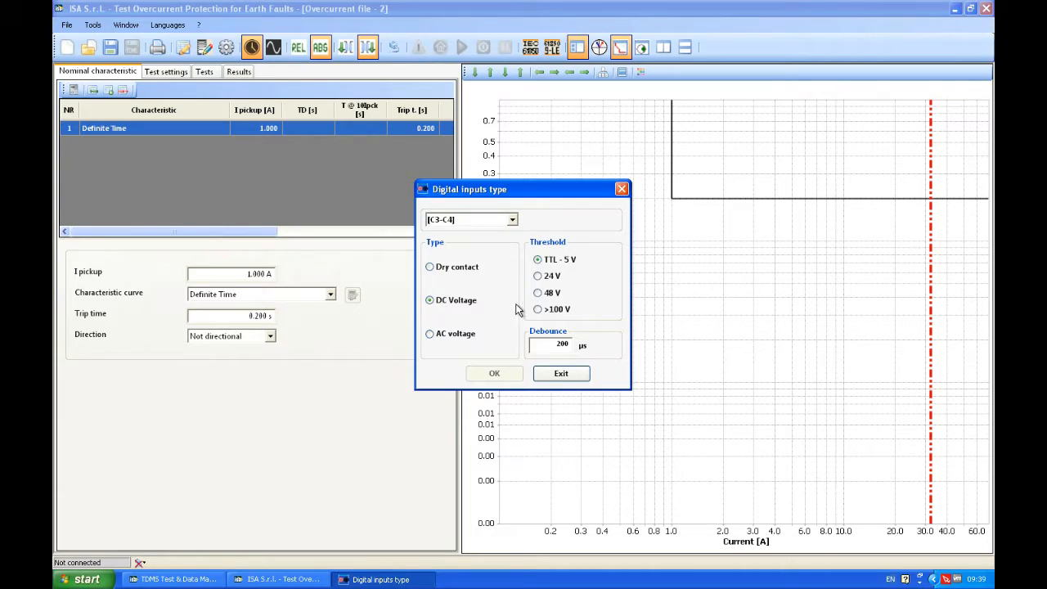
{"action": "left_click", "coordinate": [538, 309]}
{"action": "left_click", "coordinate": [564, 374]}
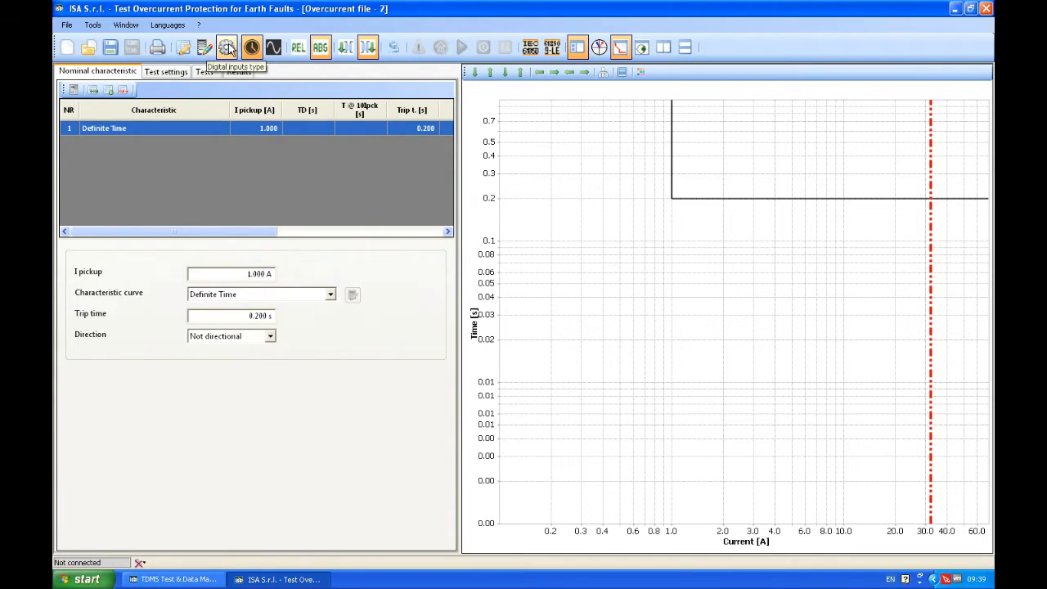
Step: Review the current output and CT ratio options in the advanced settings, and set the icon dimensions to 32x32
{"action": "left_click", "coordinate": [226, 48]}
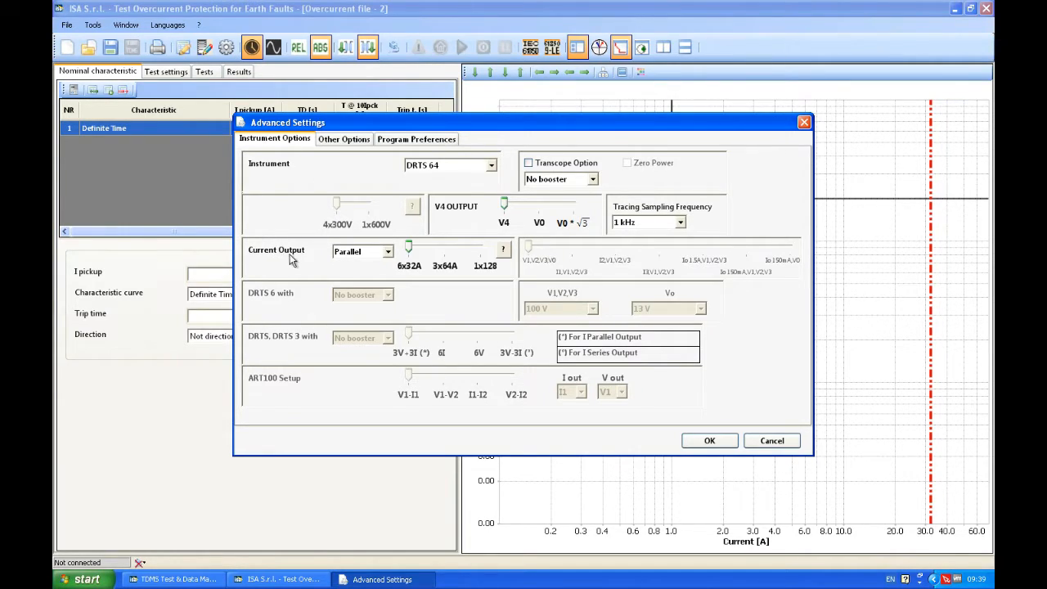
{"action": "left_click", "coordinate": [389, 252]}
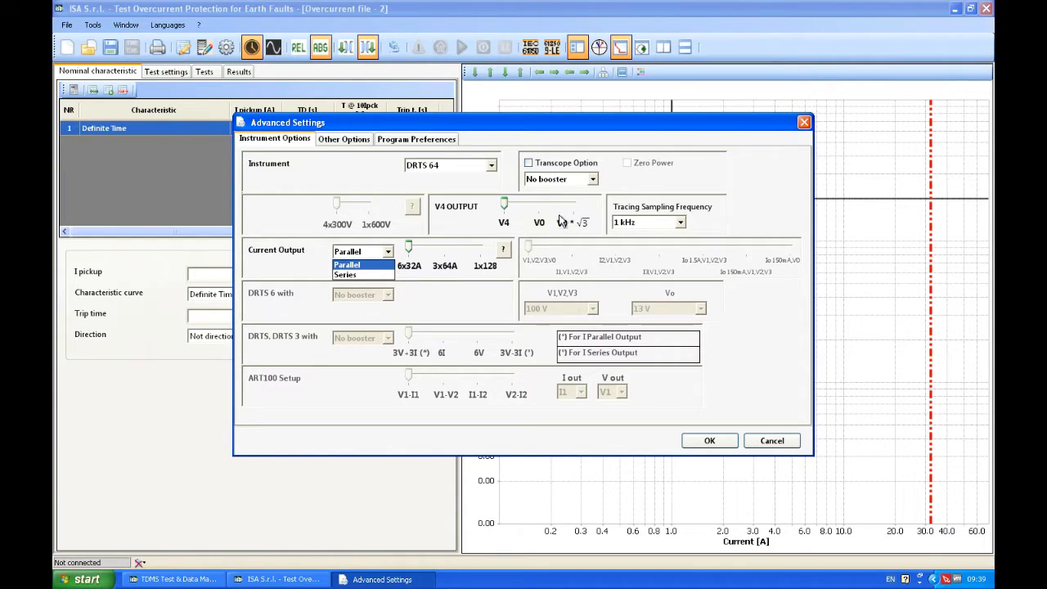
{"action": "left_click", "coordinate": [342, 143]}
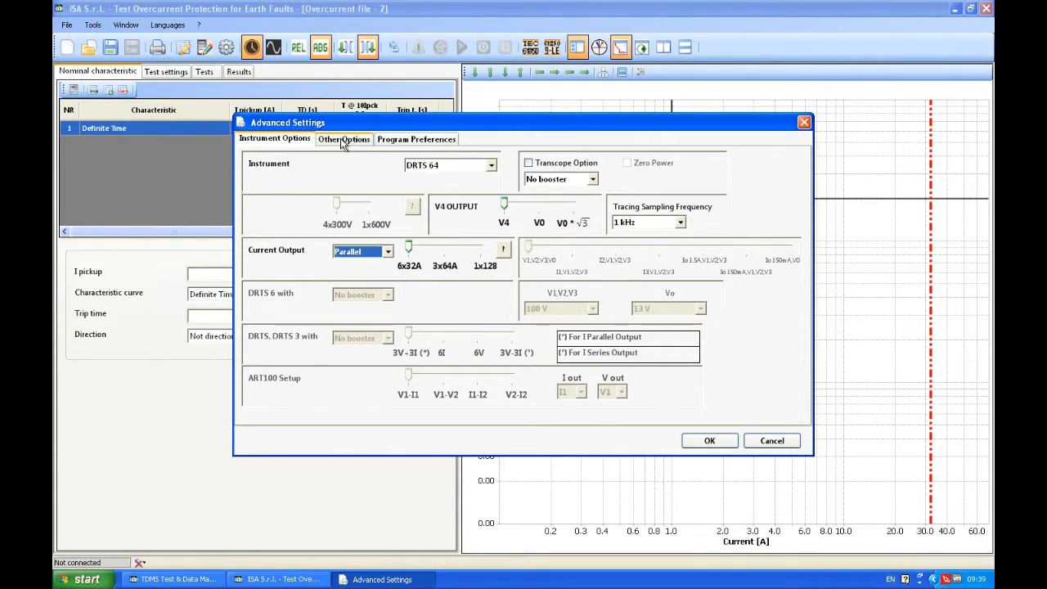
{"action": "left_click", "coordinate": [342, 143]}
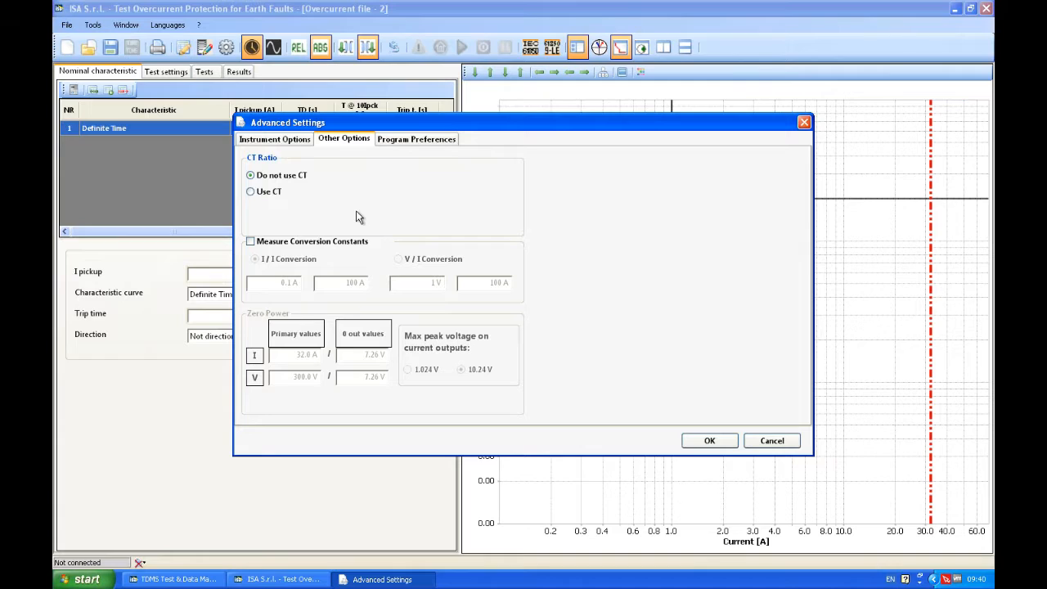
{"action": "left_click", "coordinate": [411, 140]}
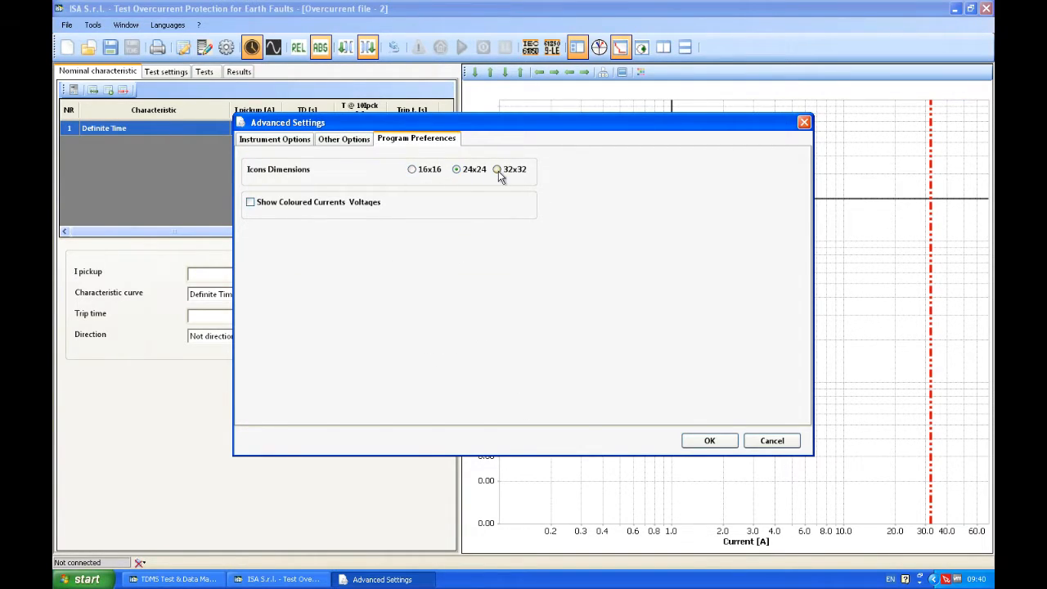
{"action": "left_click", "coordinate": [709, 440]}
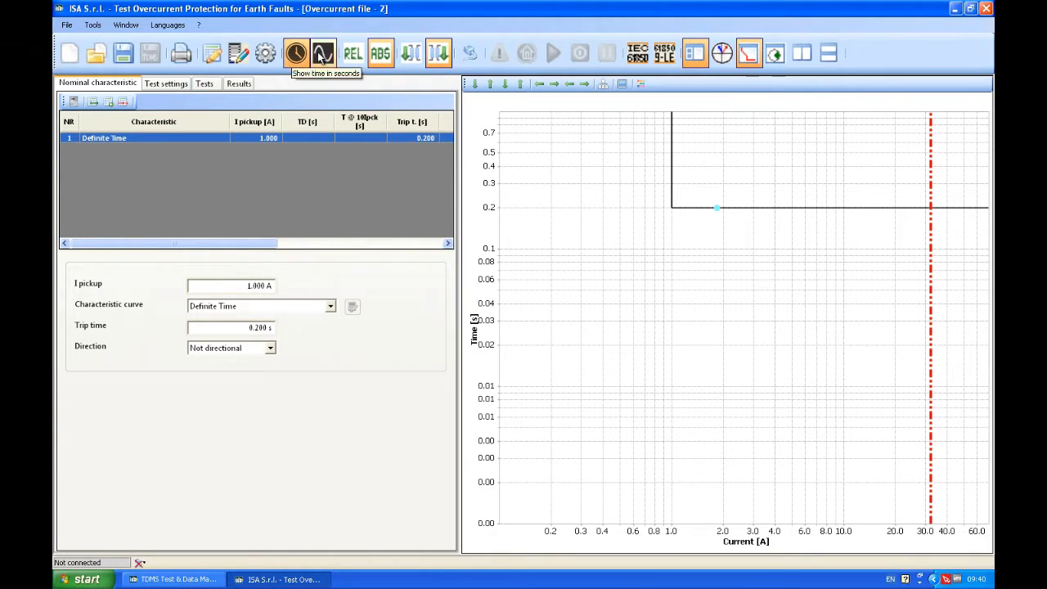
Step: Show times in cycles, and preview primary and relative values before restoring secondary absolute values
{"action": "left_click", "coordinate": [323, 54]}
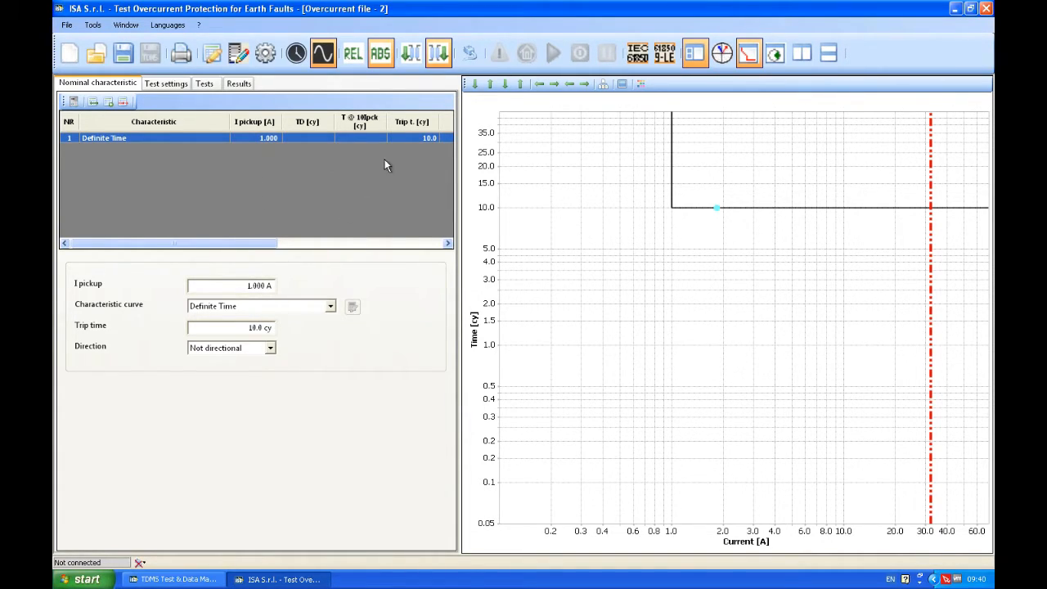
{"action": "left_click", "coordinate": [412, 64]}
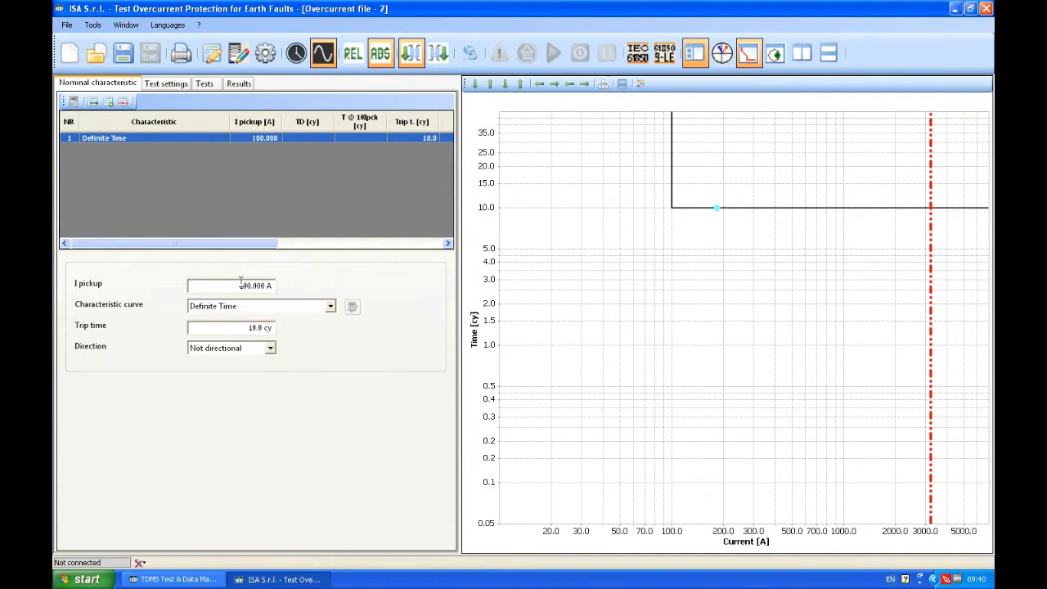
{"action": "left_click", "coordinate": [443, 54]}
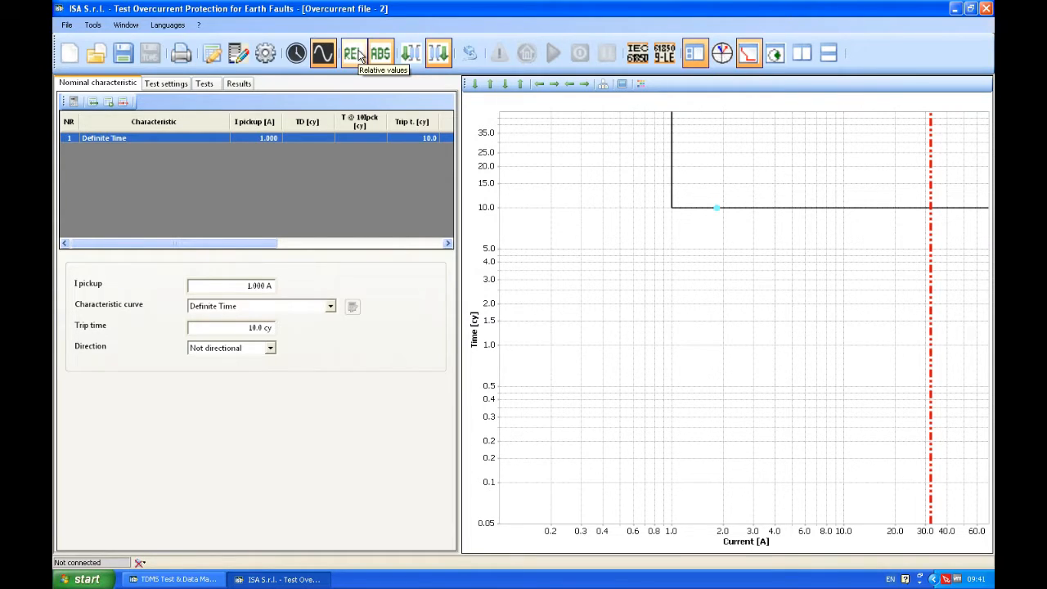
{"action": "left_click", "coordinate": [357, 51]}
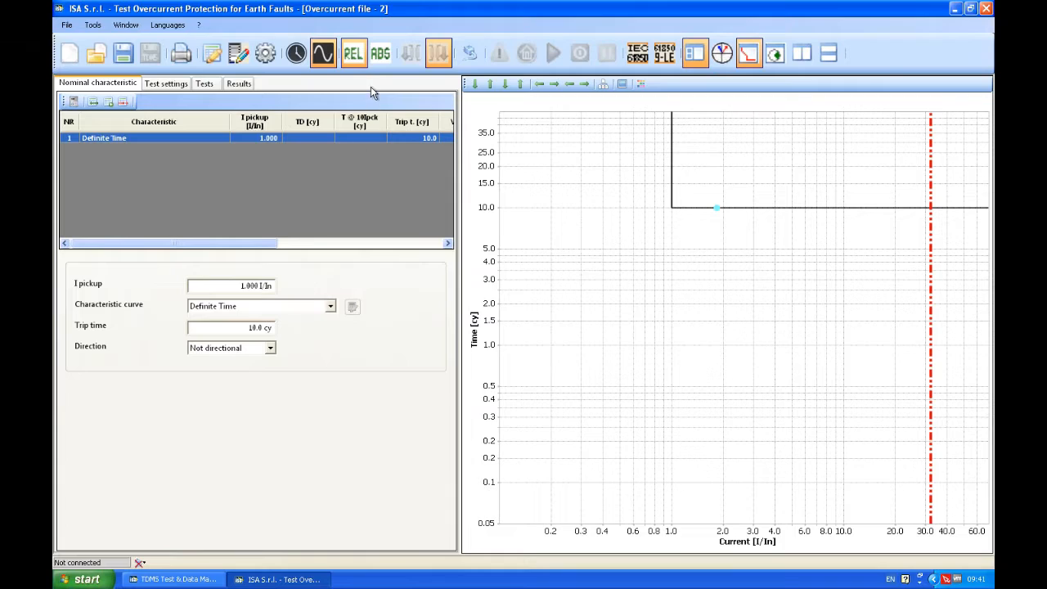
{"action": "left_click", "coordinate": [381, 54]}
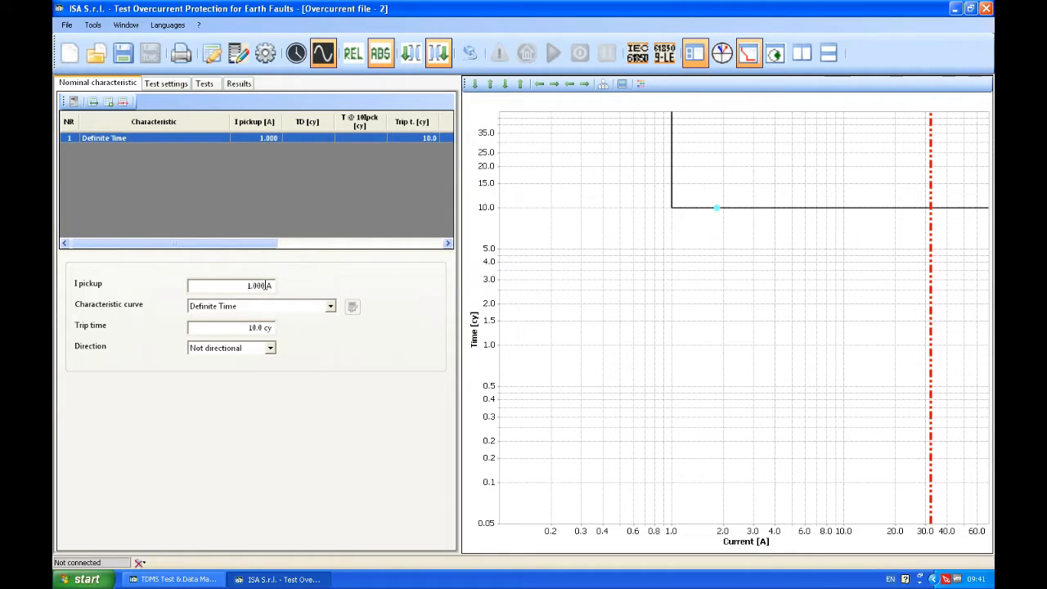
Step: Try to connect to the test instrument, and close the connection dialogs
{"action": "left_click", "coordinate": [470, 55]}
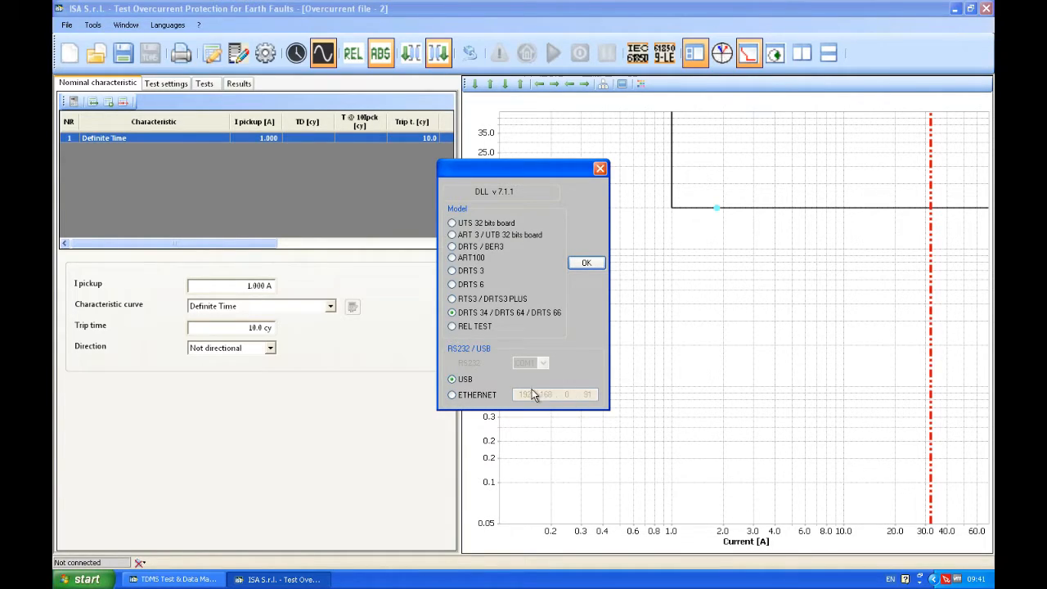
{"action": "left_click", "coordinate": [461, 272]}
{"action": "left_click", "coordinate": [601, 169]}
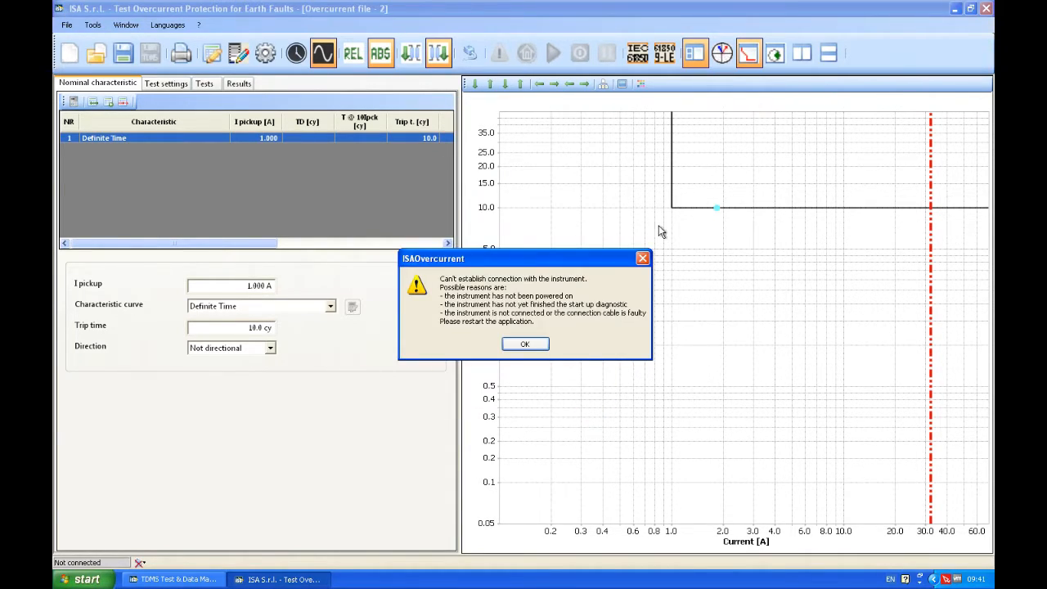
{"action": "left_click", "coordinate": [642, 260]}
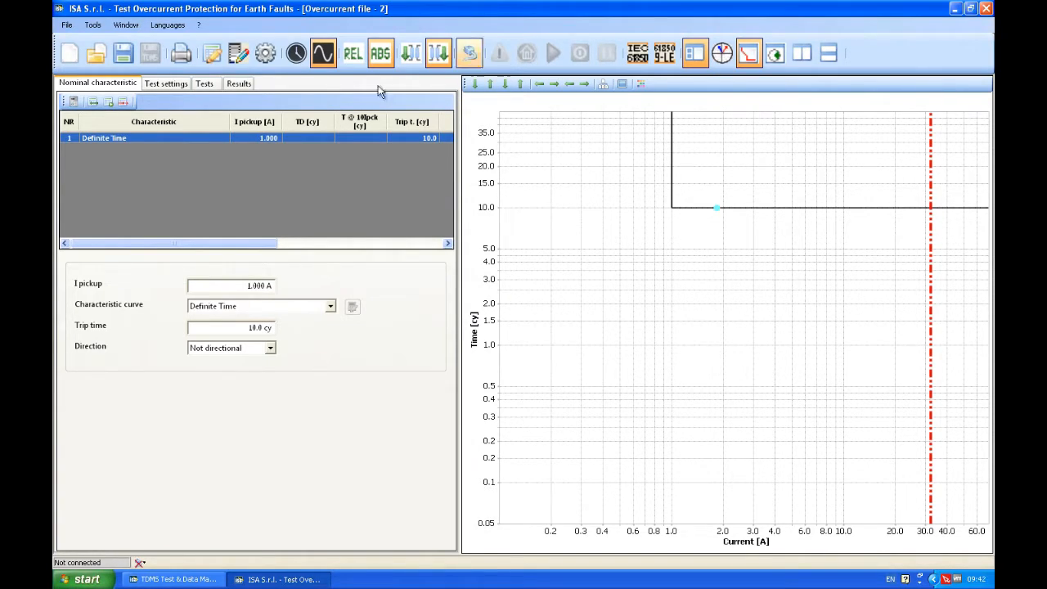
Step: Review the nominal and test parameters in the relay settings and accept them
{"action": "left_click", "coordinate": [73, 102]}
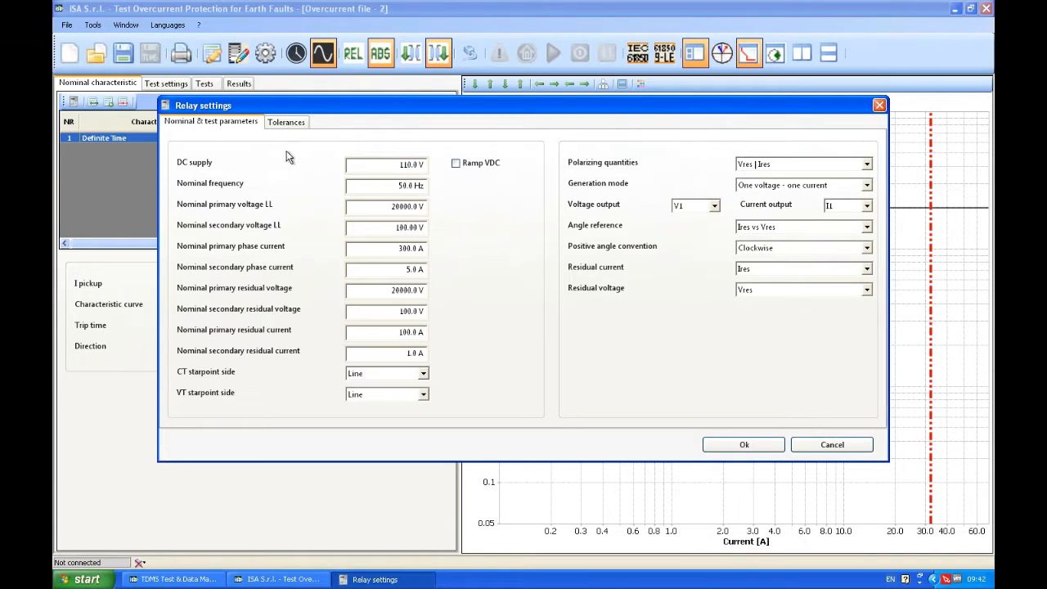
{"action": "left_click", "coordinate": [388, 165]}
{"action": "left_click", "coordinate": [757, 445]}
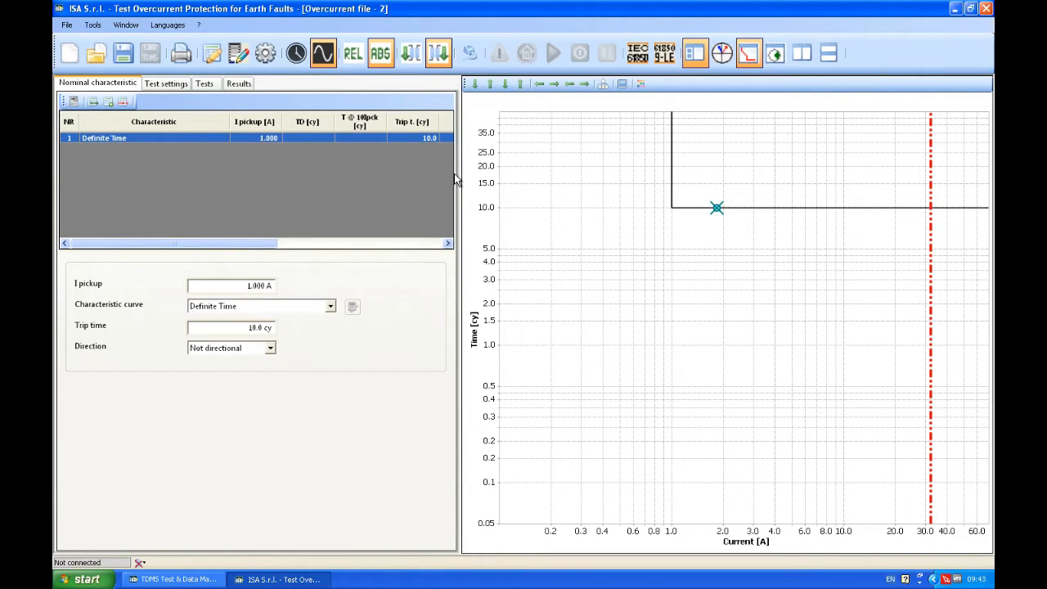
Step: Compare the available window layouts, and show both the overcurrent characteristic and the angle sector with a horizontal split
{"action": "left_click", "coordinate": [693, 54]}
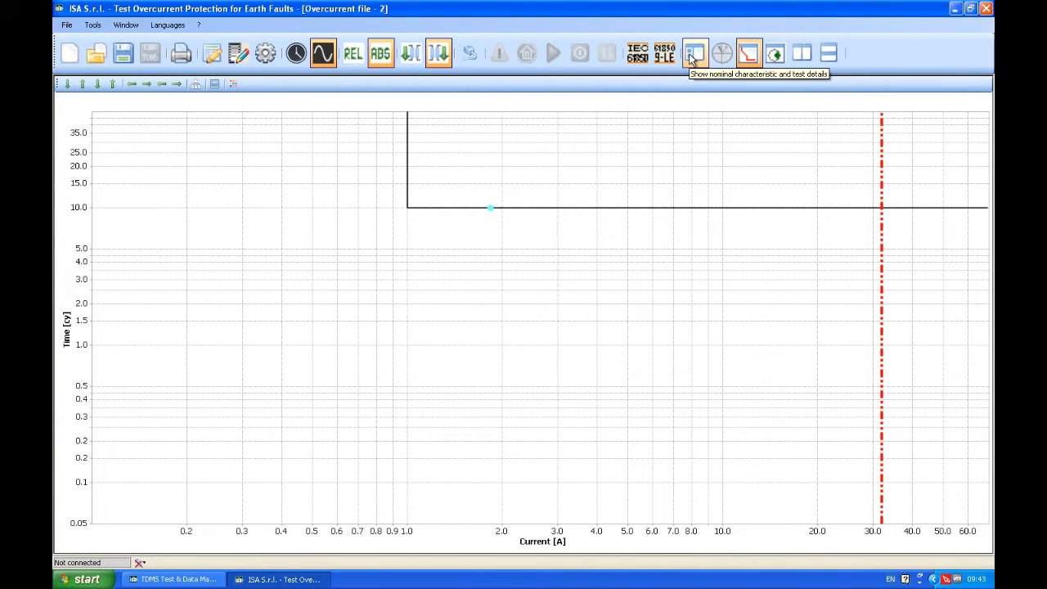
{"action": "left_click", "coordinate": [693, 54]}
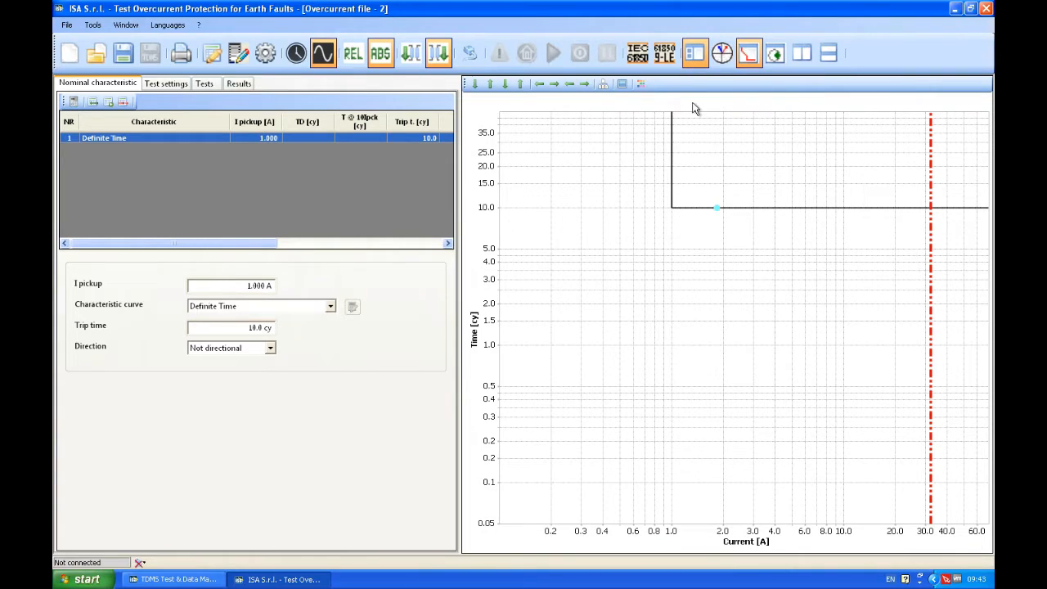
{"action": "left_click", "coordinate": [750, 54]}
{"action": "left_click", "coordinate": [775, 54]}
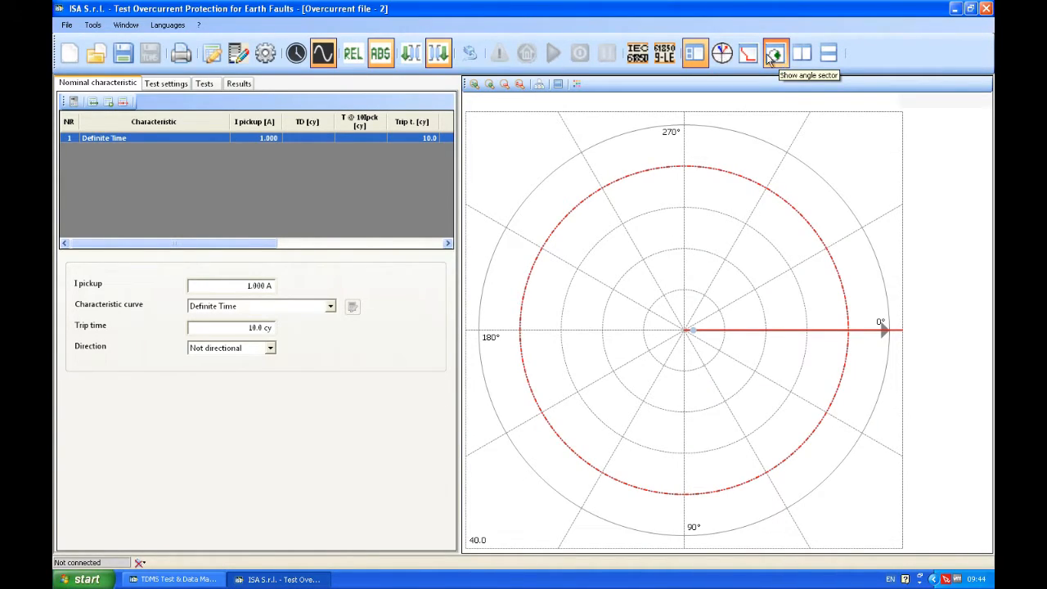
{"action": "left_click", "coordinate": [776, 55]}
{"action": "left_click", "coordinate": [801, 55]}
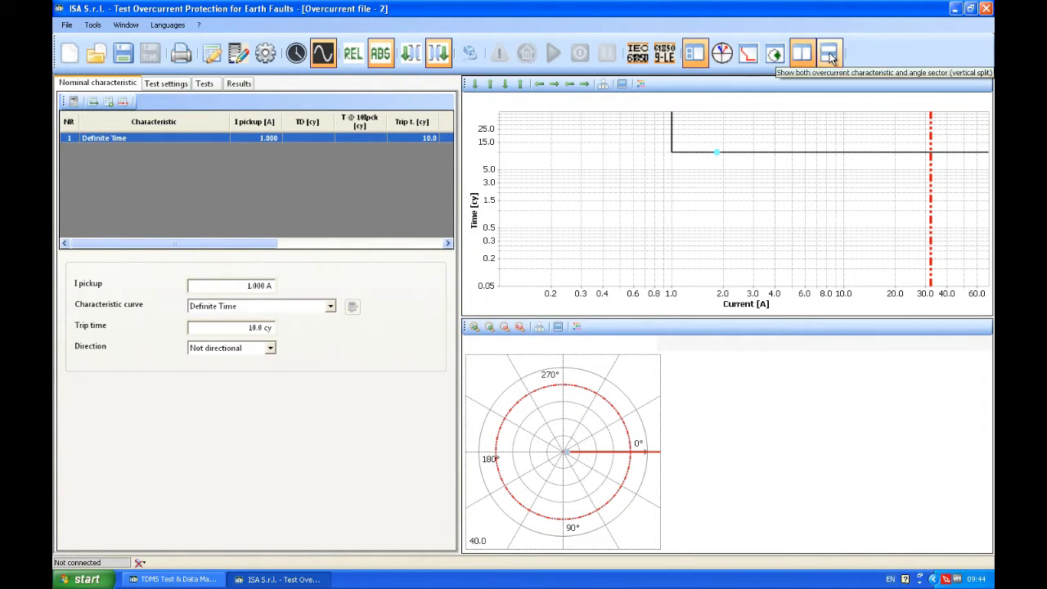
{"action": "left_click", "coordinate": [828, 54]}
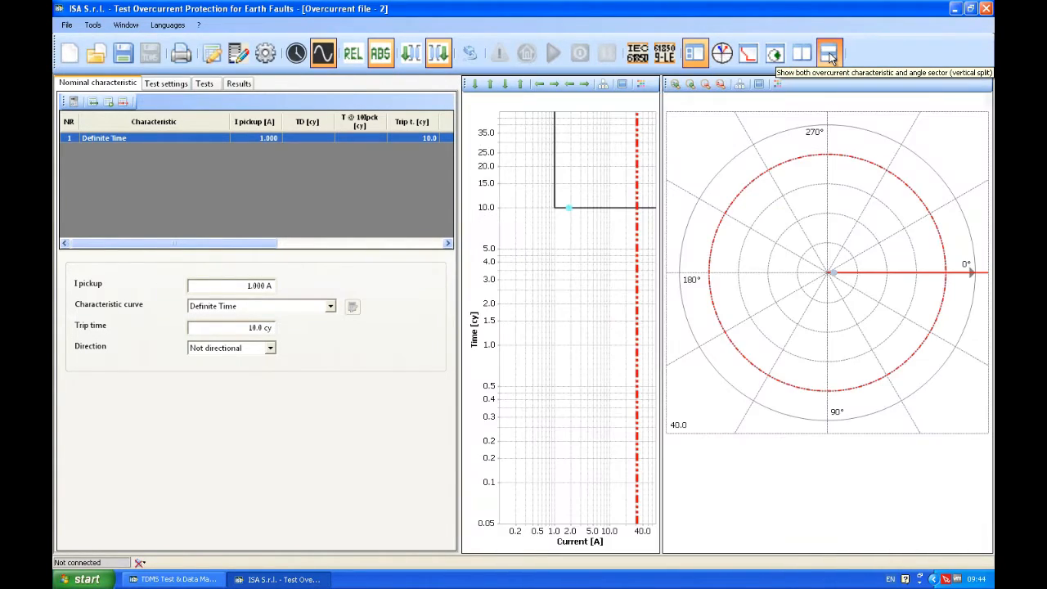
{"action": "left_click", "coordinate": [803, 54]}
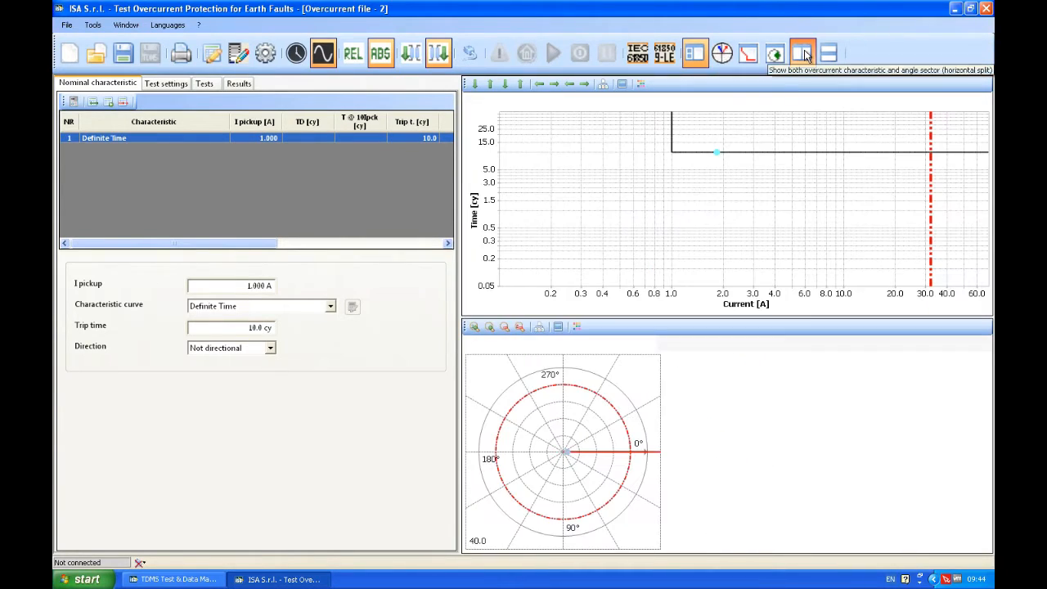
Step: Open the relay settings and review the DC supply, nominal frequency and generation modes, keeping One voltage - one current
{"action": "left_click", "coordinate": [73, 102]}
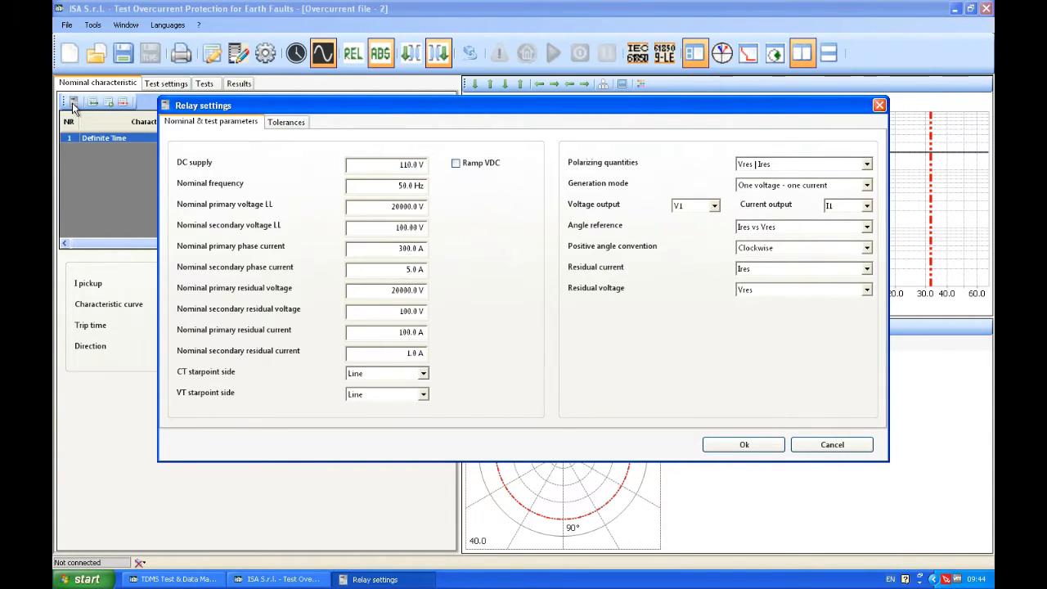
{"action": "left_click", "coordinate": [380, 159]}
{"action": "left_click", "coordinate": [397, 186]}
{"action": "left_click", "coordinate": [761, 186]}
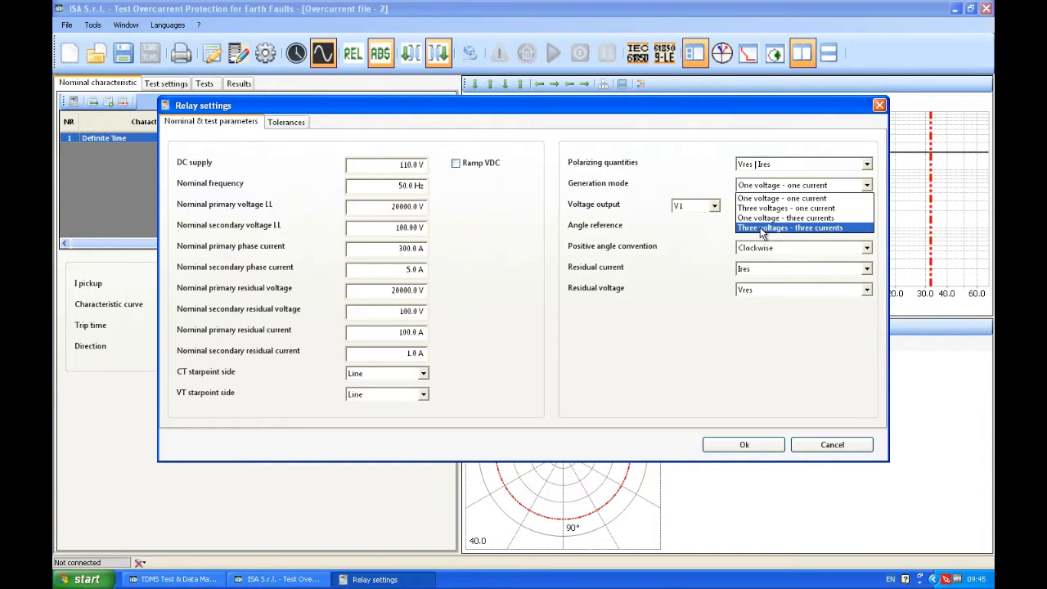
{"action": "left_click", "coordinate": [759, 199]}
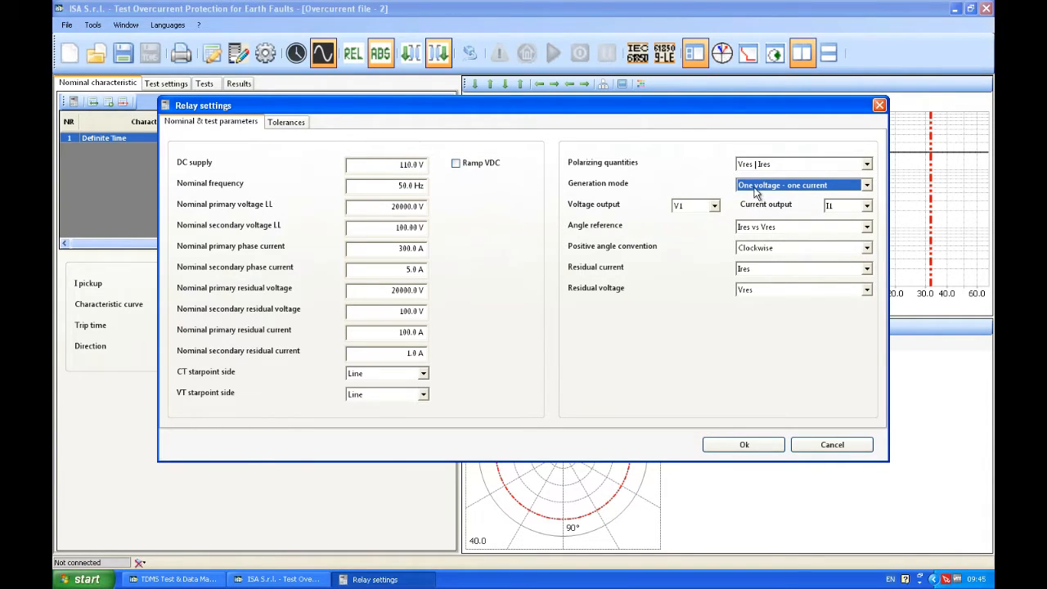
Step: Try the Three voltages - three currents generation mode, check its nominal voltages and phase currents, and restore One voltage - one current
{"action": "left_click", "coordinate": [758, 185]}
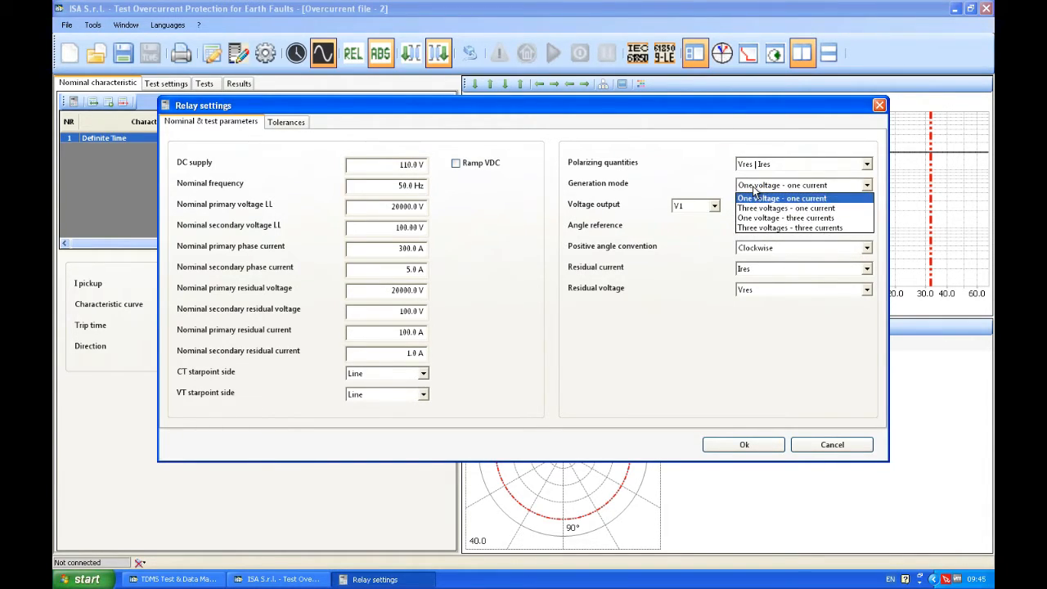
{"action": "left_click", "coordinate": [754, 229]}
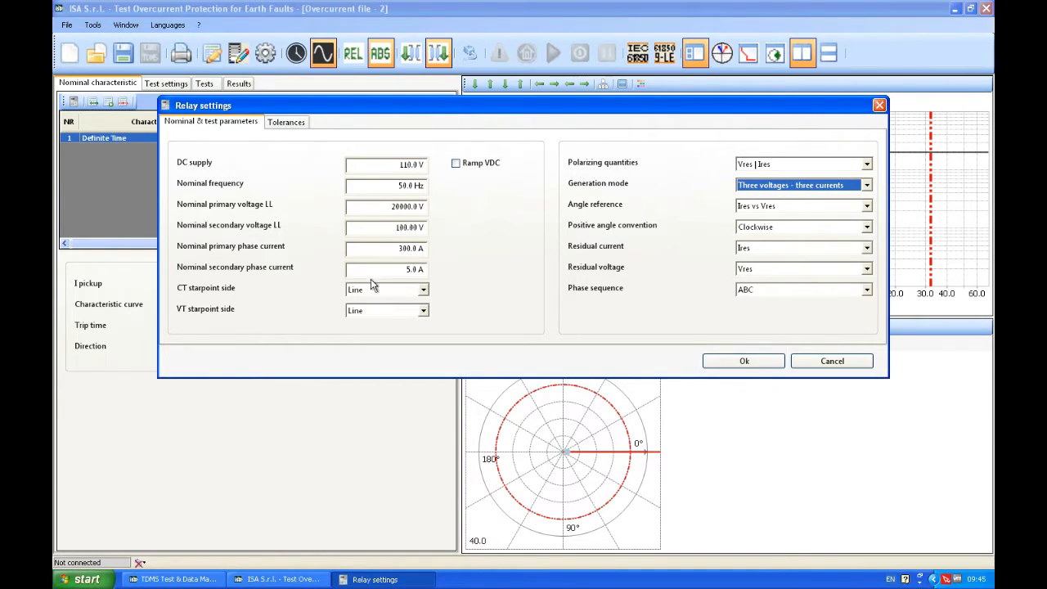
{"action": "double_click", "coordinate": [409, 207]}
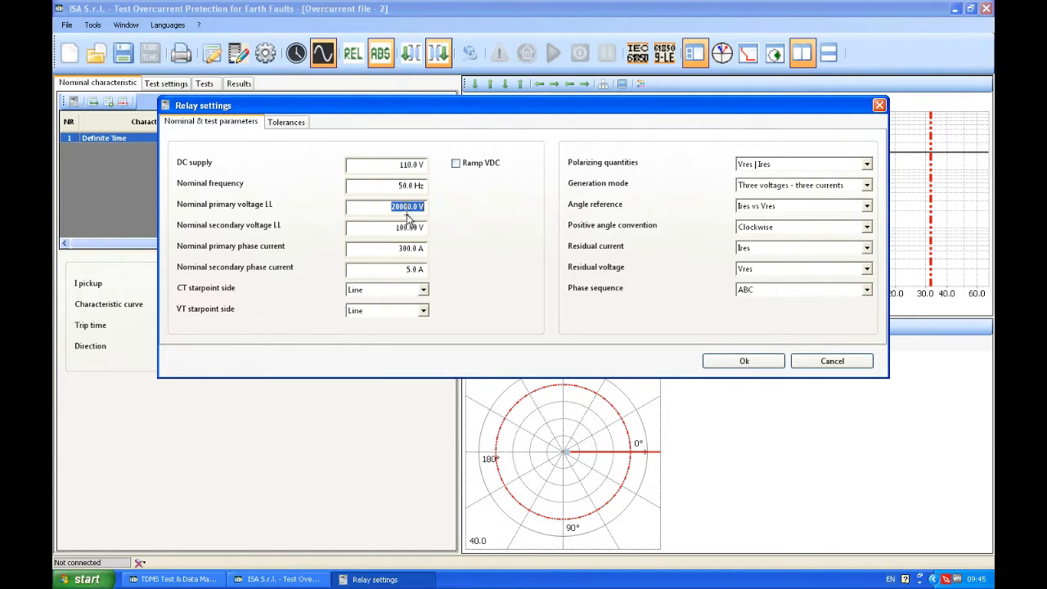
{"action": "double_click", "coordinate": [406, 227]}
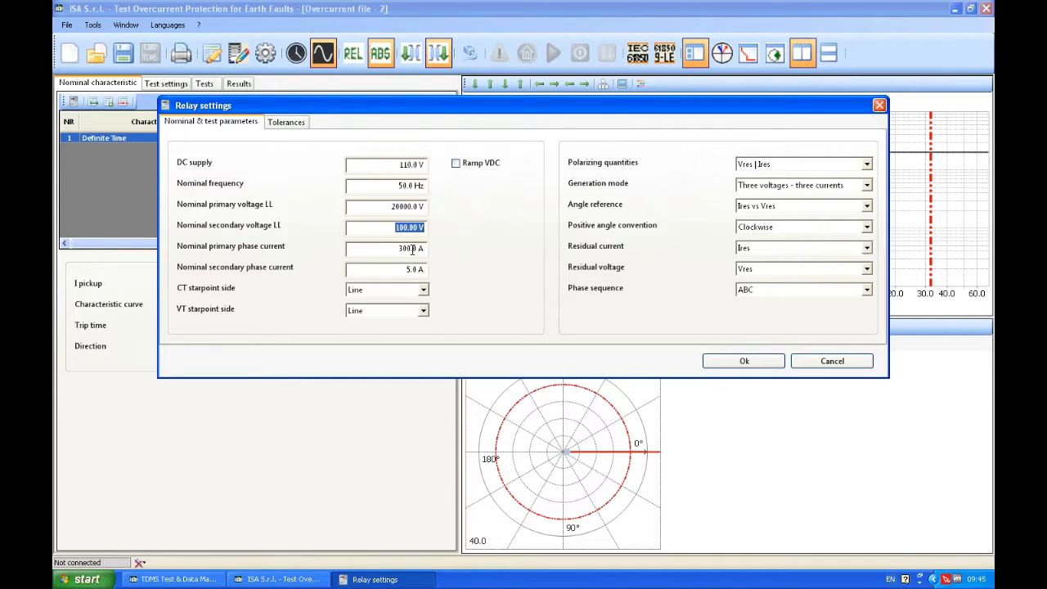
{"action": "double_click", "coordinate": [411, 248]}
{"action": "double_click", "coordinate": [414, 269]}
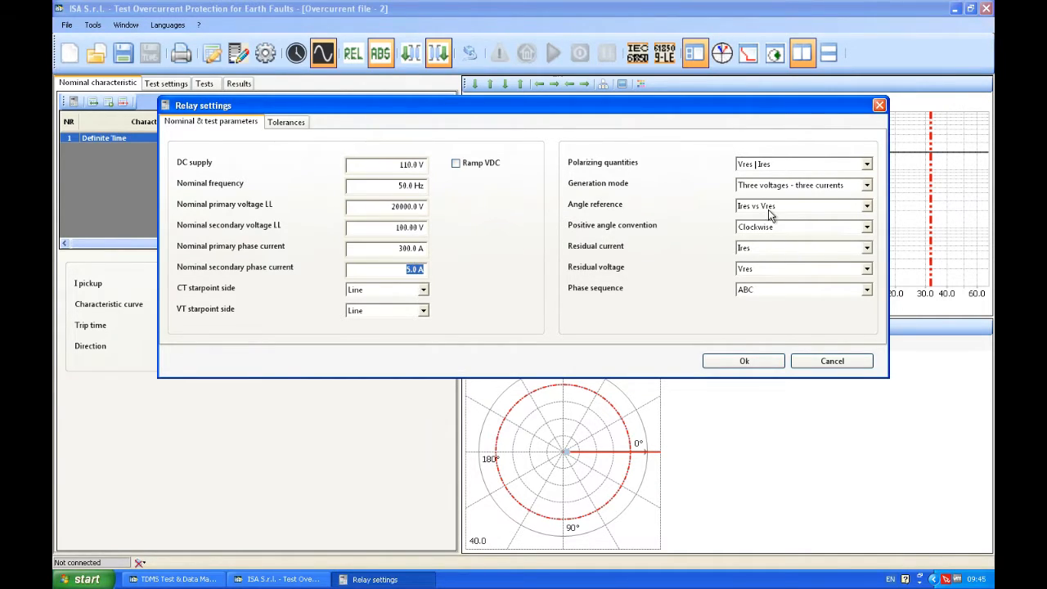
{"action": "left_click", "coordinate": [783, 187]}
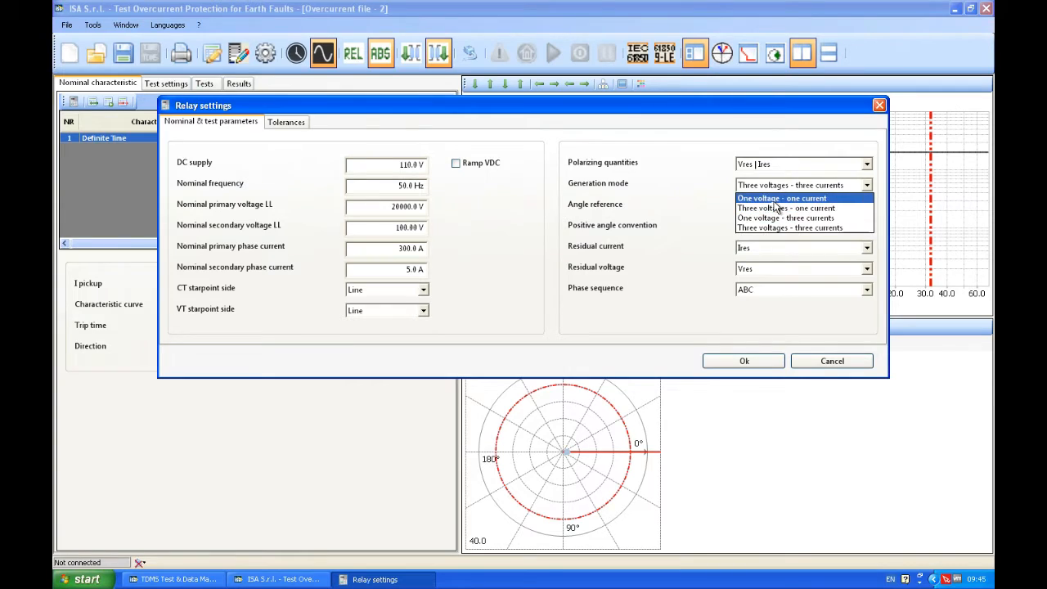
{"action": "left_click", "coordinate": [769, 200]}
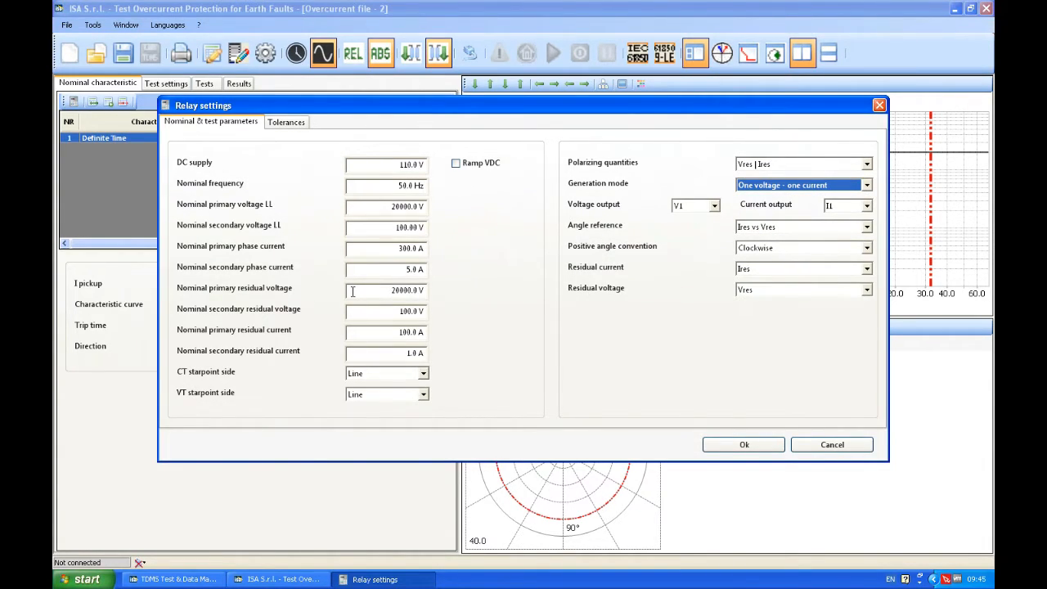
Step: Review the nominal residual and line voltages and the residual currents, and keep the CT starpoint side on Line
{"action": "left_click", "coordinate": [386, 291]}
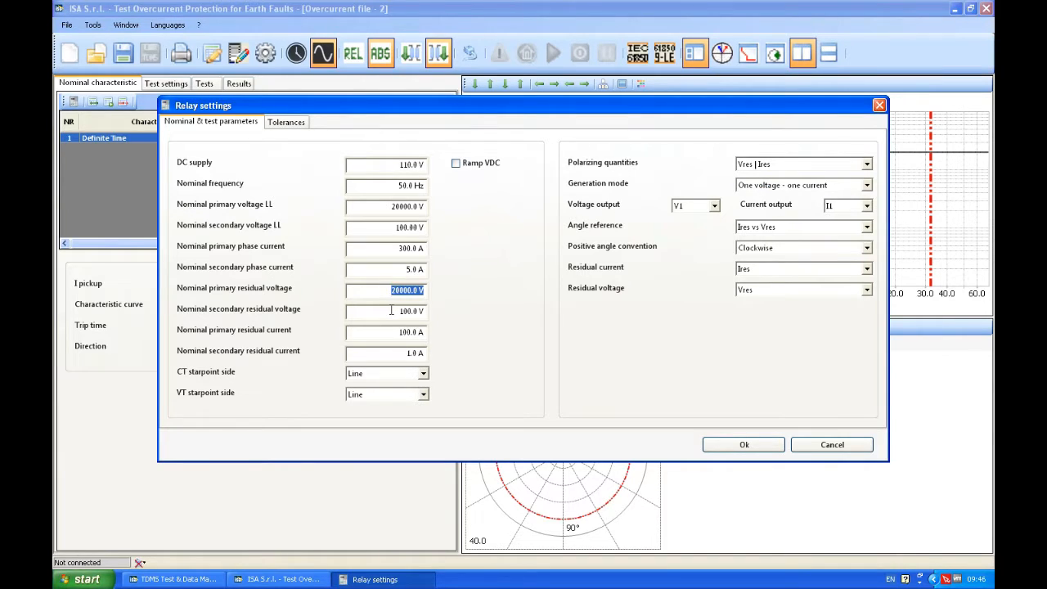
{"action": "left_click", "coordinate": [393, 311]}
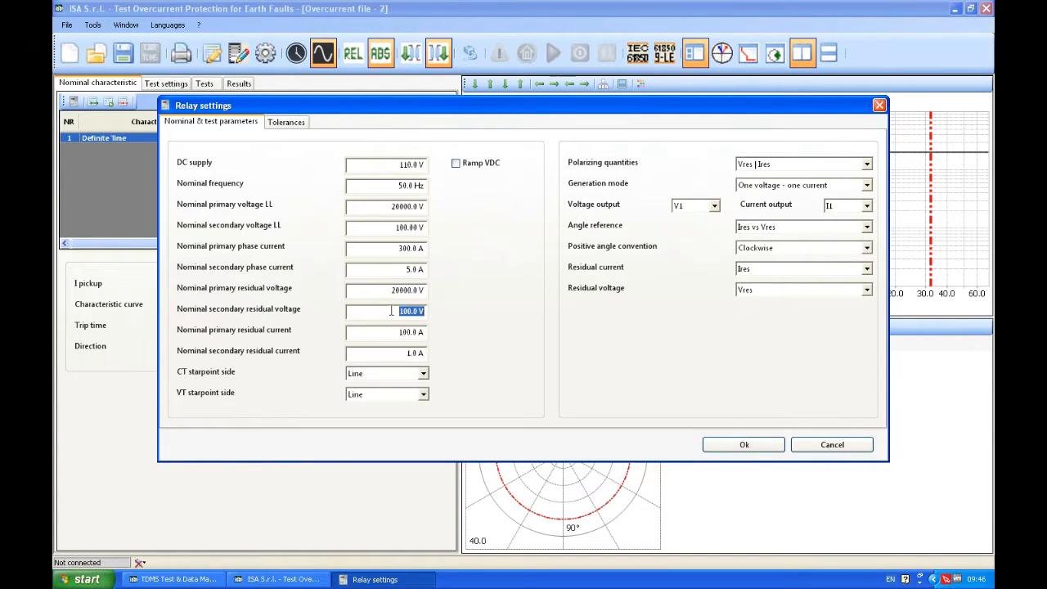
{"action": "left_click", "coordinate": [387, 206]}
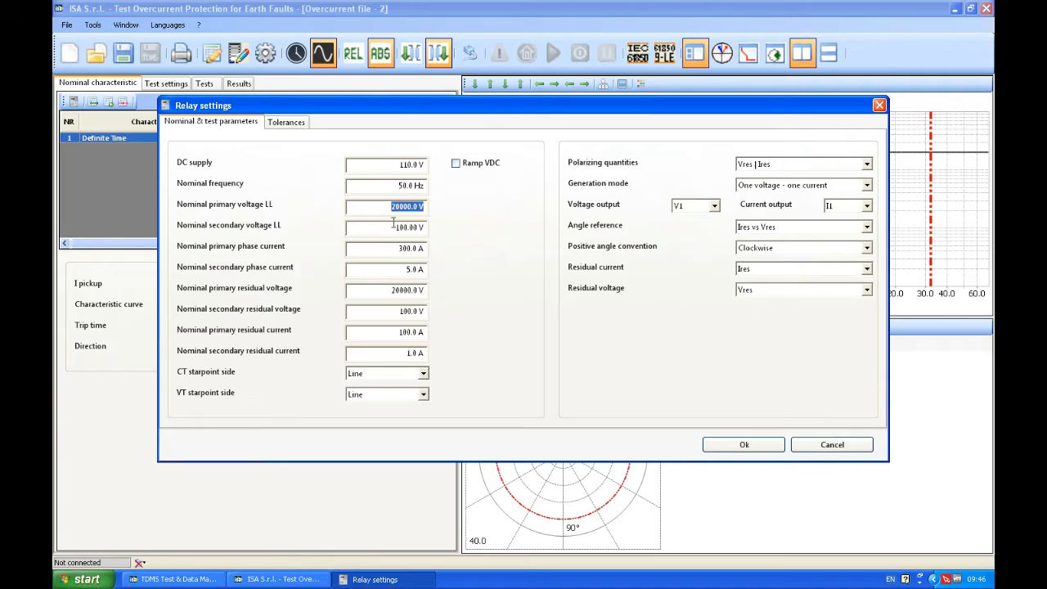
{"action": "left_click", "coordinate": [394, 226]}
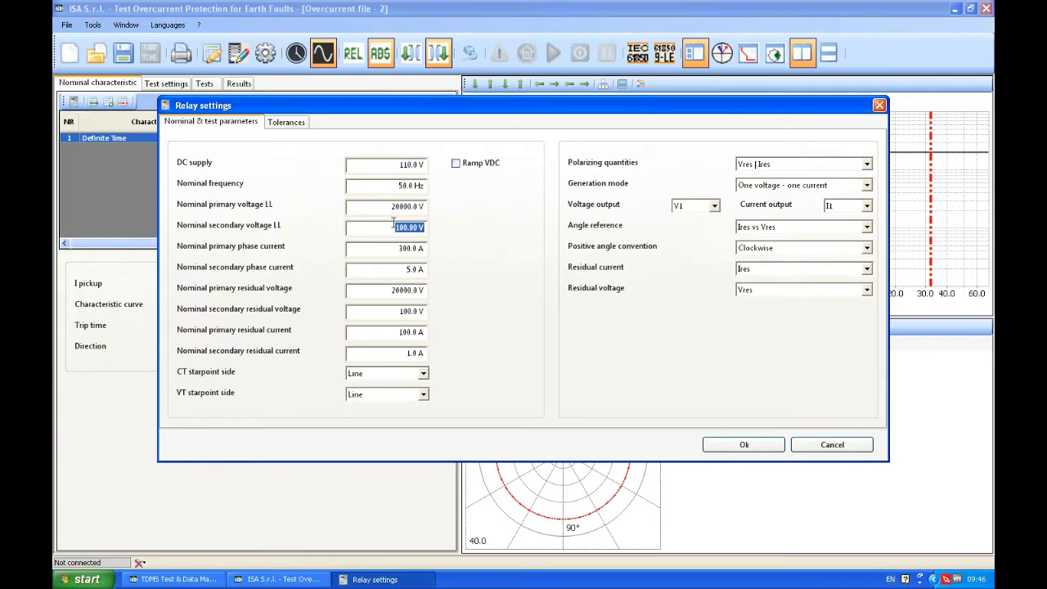
{"action": "left_click", "coordinate": [390, 332]}
{"action": "left_click", "coordinate": [395, 353]}
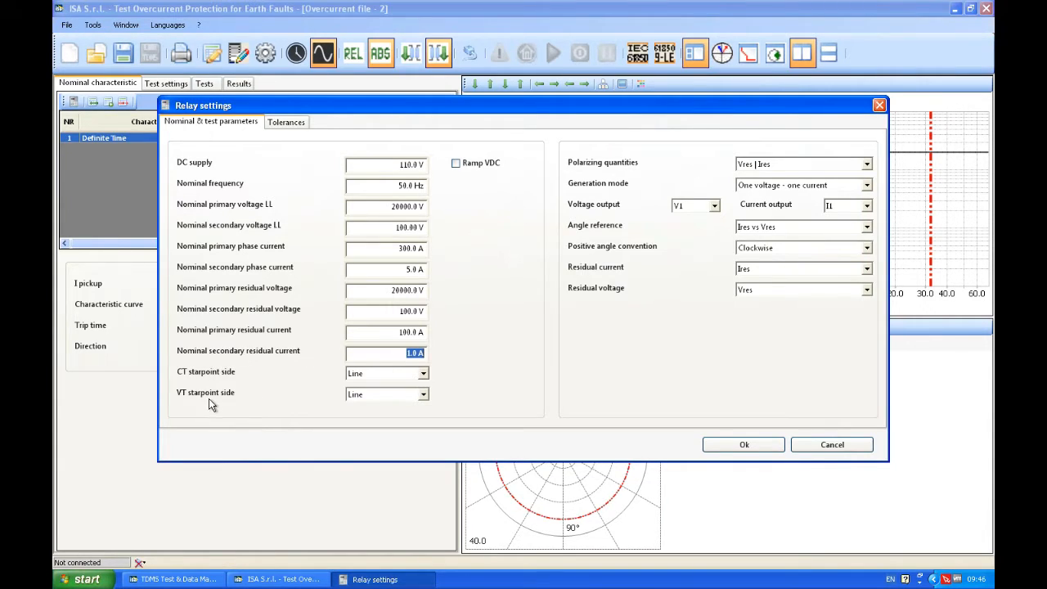
{"action": "left_click", "coordinate": [367, 382]}
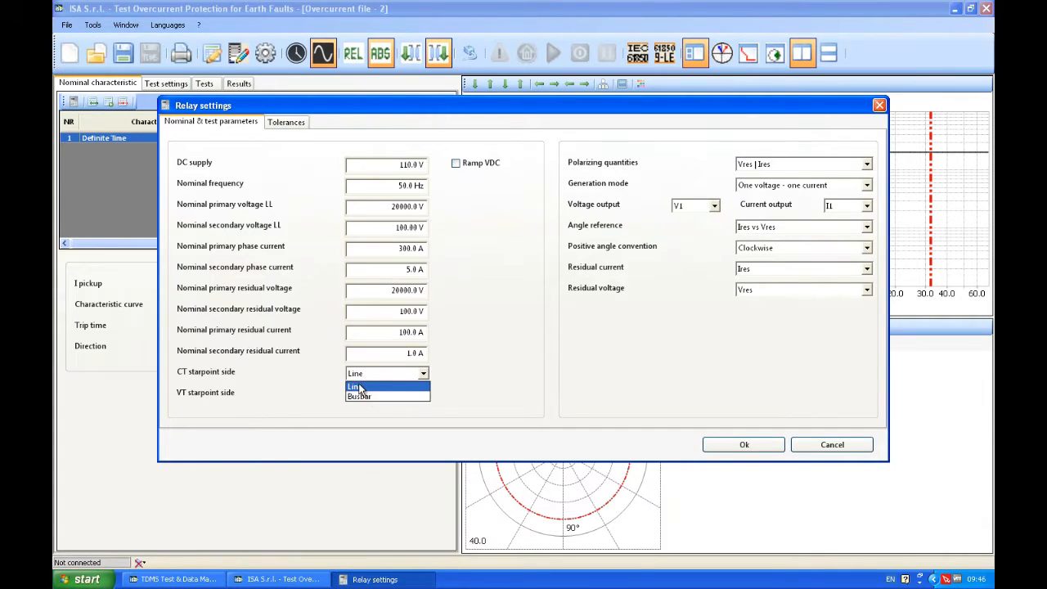
{"action": "left_click", "coordinate": [360, 388]}
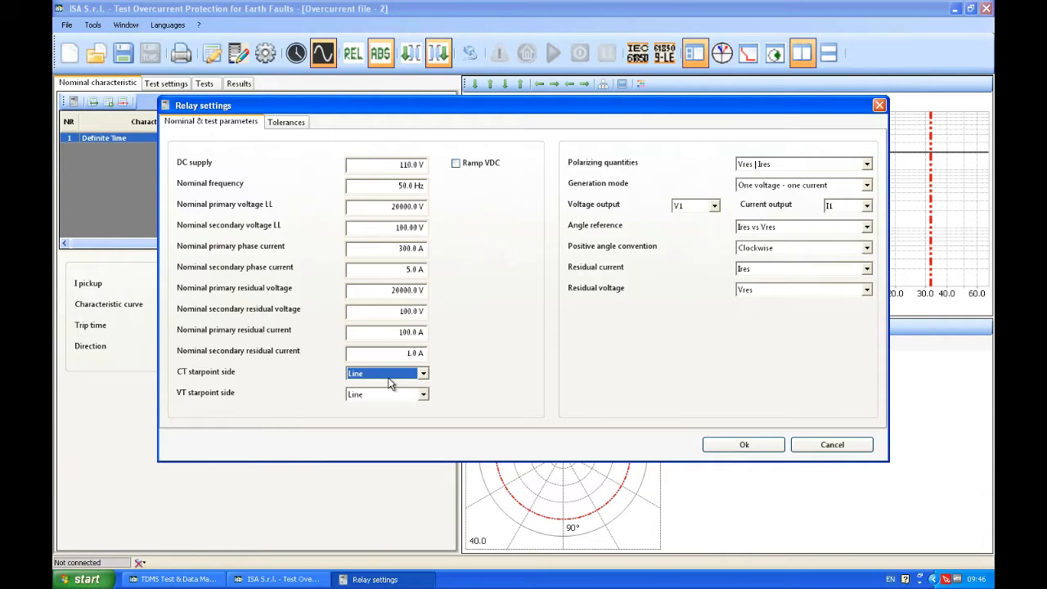
Step: Examine the options for polarizing quantities and angle reference, keeping Vres | Ires and Ires vs Vres
{"action": "left_click", "coordinate": [759, 166]}
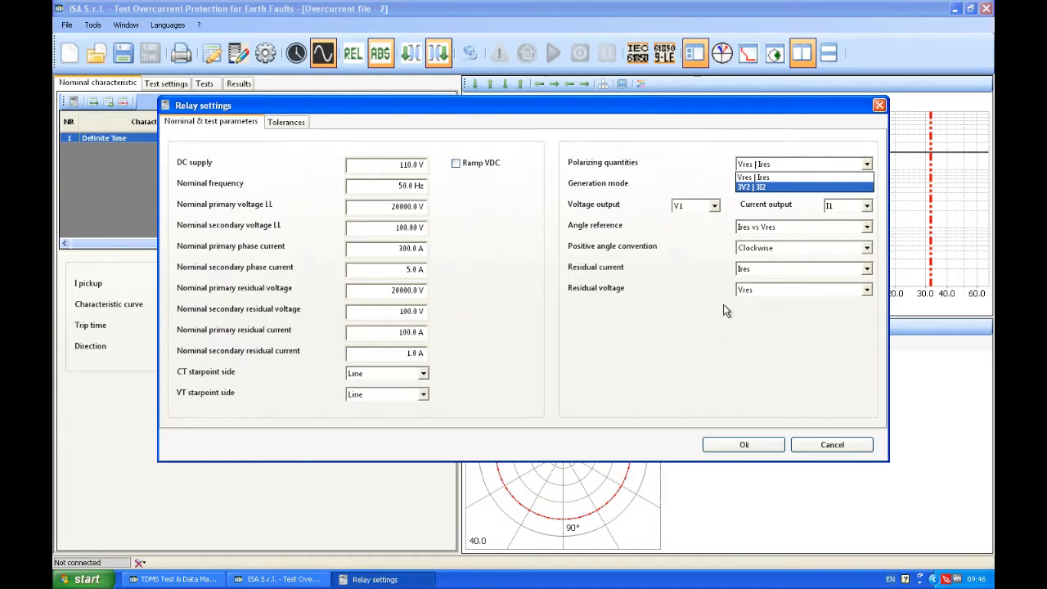
{"action": "left_click", "coordinate": [697, 386]}
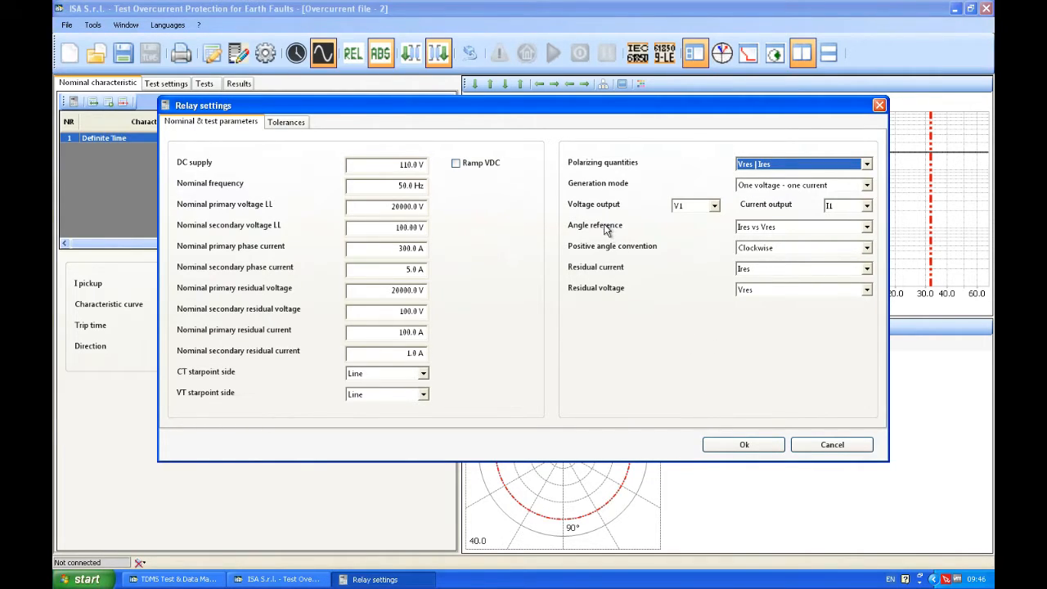
{"action": "left_click", "coordinate": [754, 228]}
{"action": "left_click", "coordinate": [714, 345]}
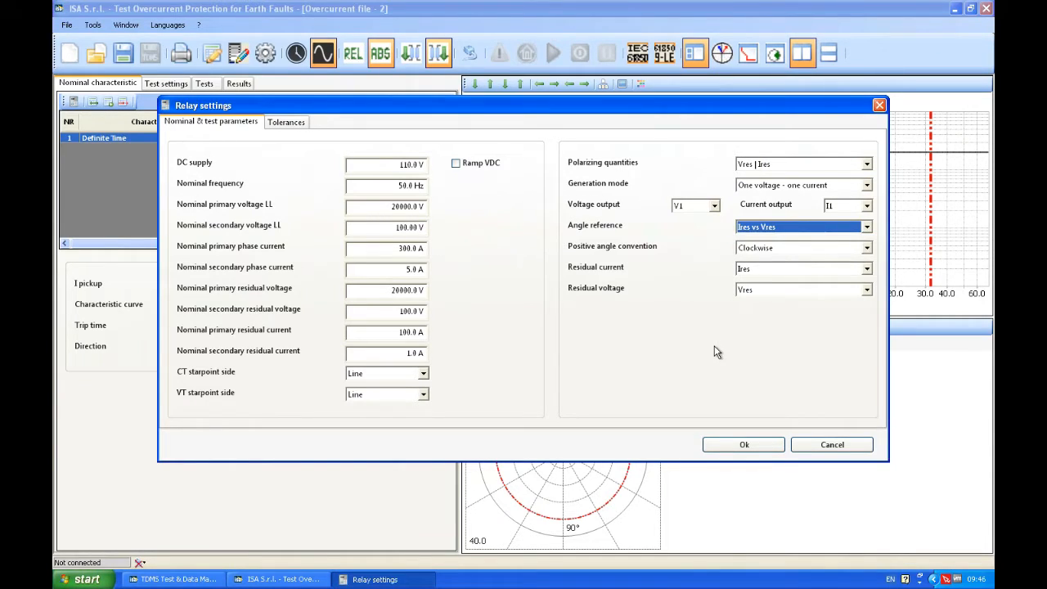
Step: Set the positive angle convention to Counterclockwise, keep the residual quantities as Ires and Vres, and accept the relay settings
{"action": "left_click", "coordinate": [763, 249]}
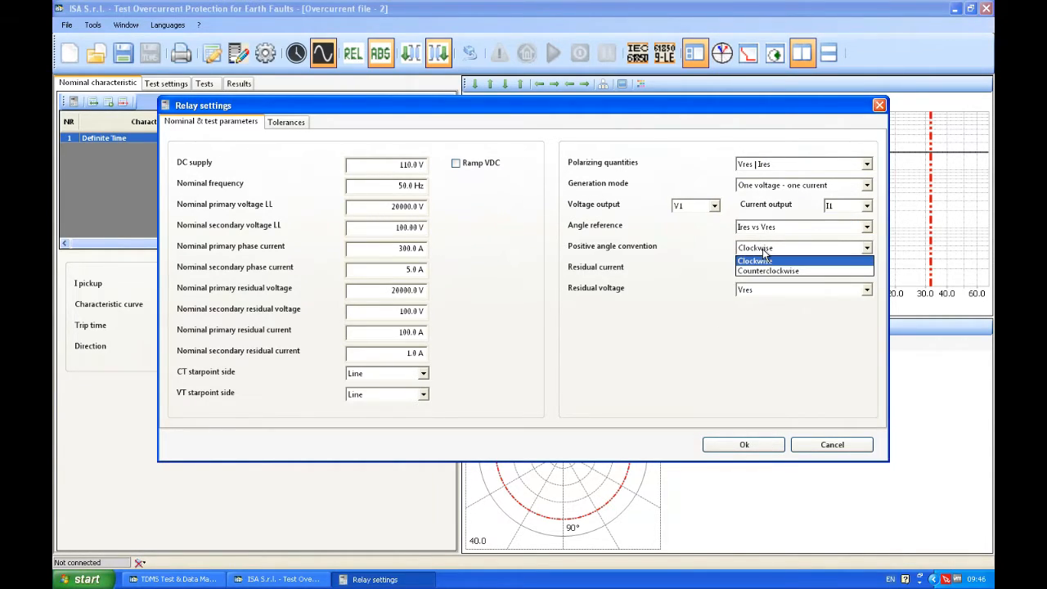
{"action": "left_click", "coordinate": [768, 270]}
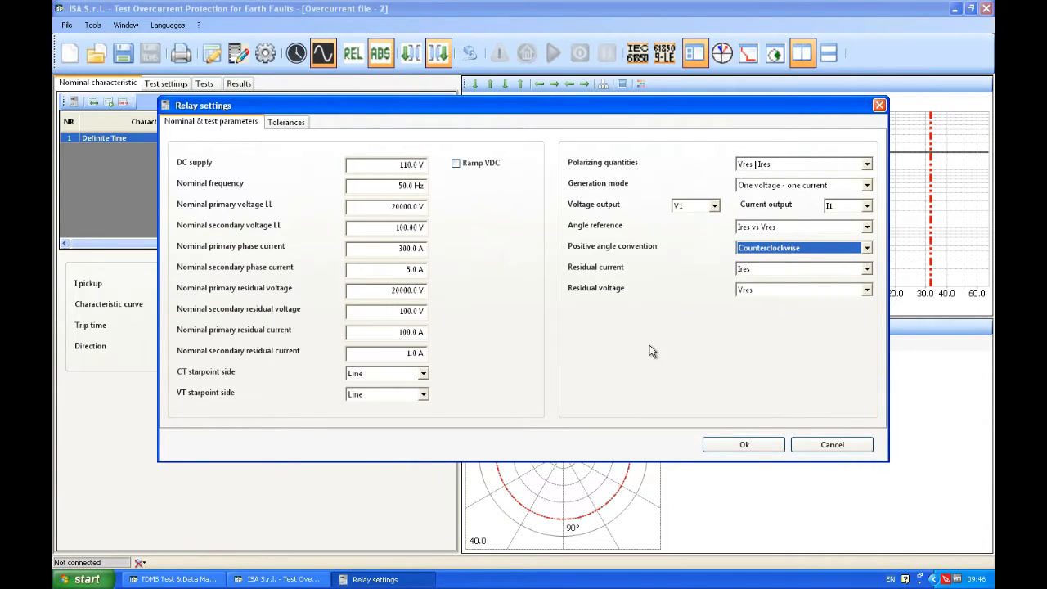
{"action": "left_click", "coordinate": [756, 270]}
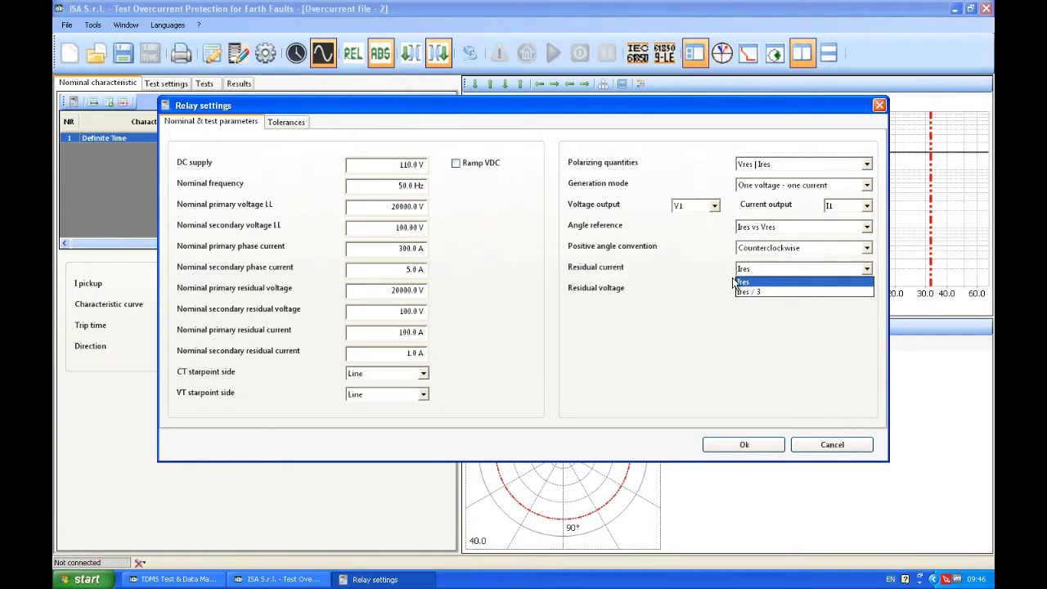
{"action": "left_click", "coordinate": [708, 296]}
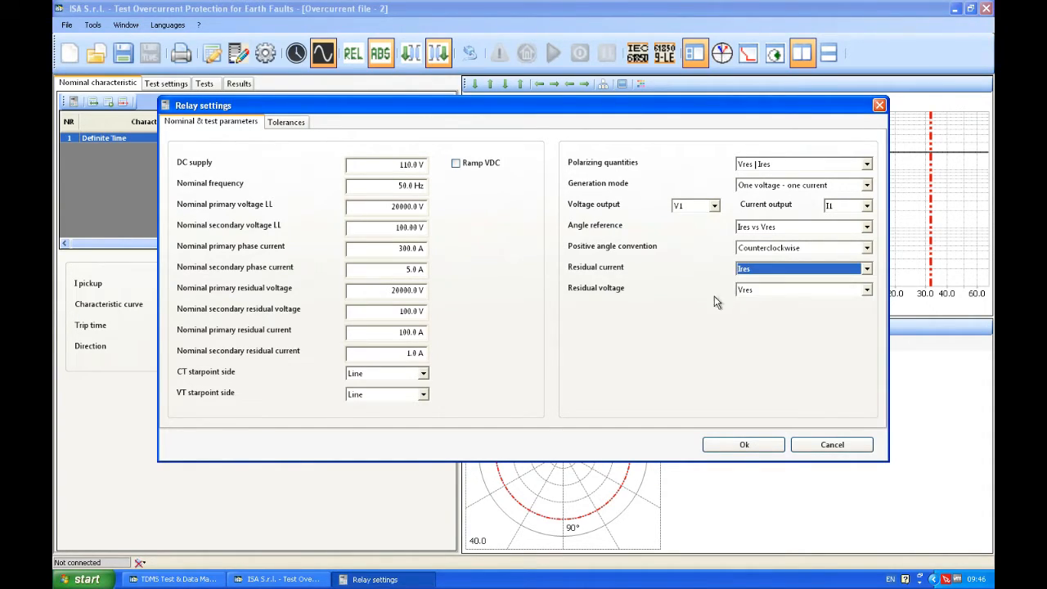
{"action": "left_click", "coordinate": [742, 294]}
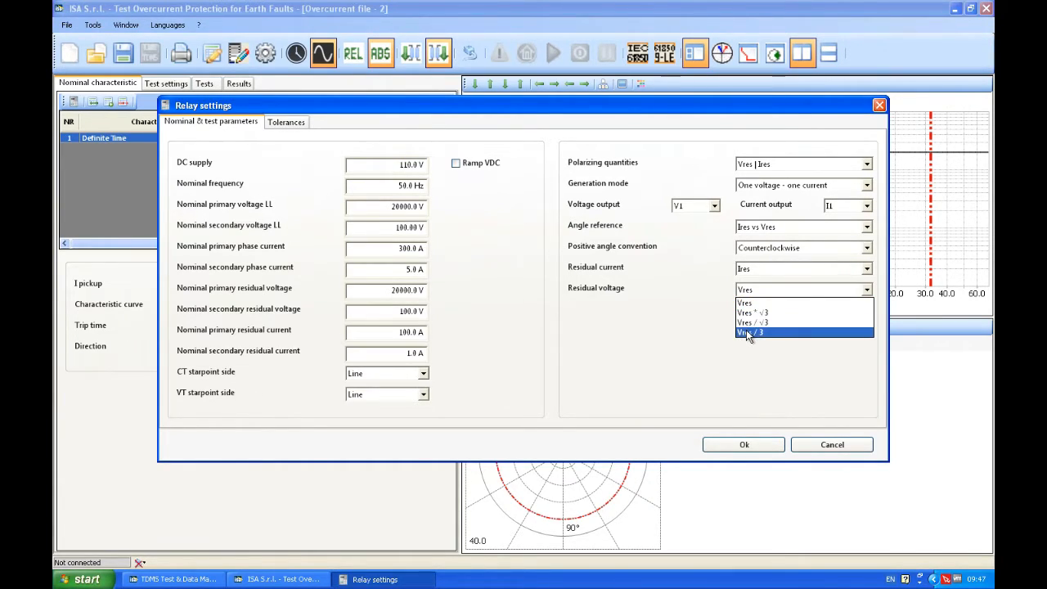
{"action": "left_click", "coordinate": [743, 444]}
{"action": "left_click", "coordinate": [743, 445]}
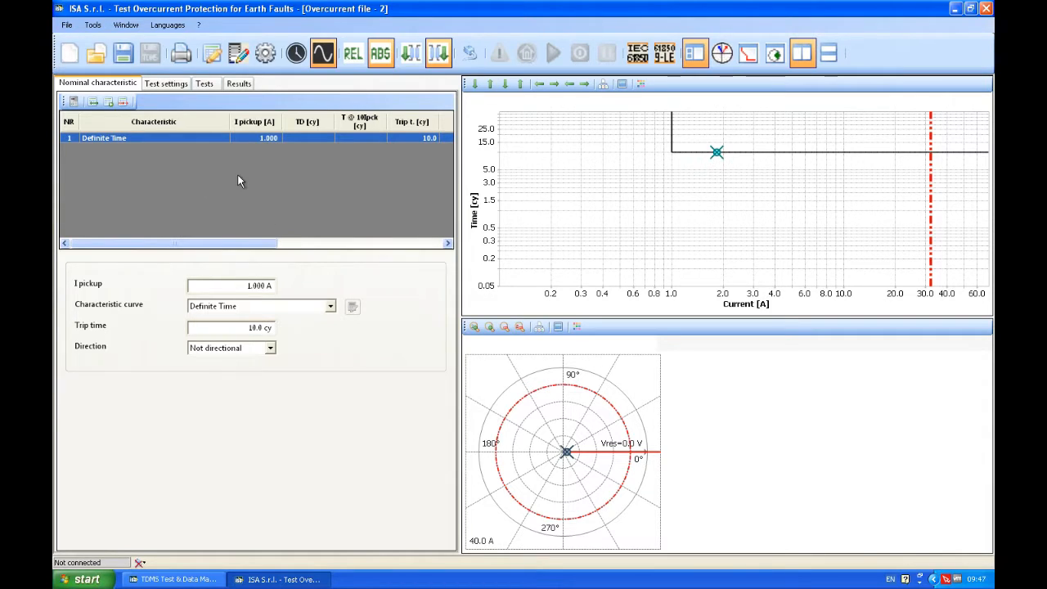
Step: Change the characteristic curve to IEC Class A (Normal Inverse), and show times in seconds
{"action": "left_click", "coordinate": [263, 306]}
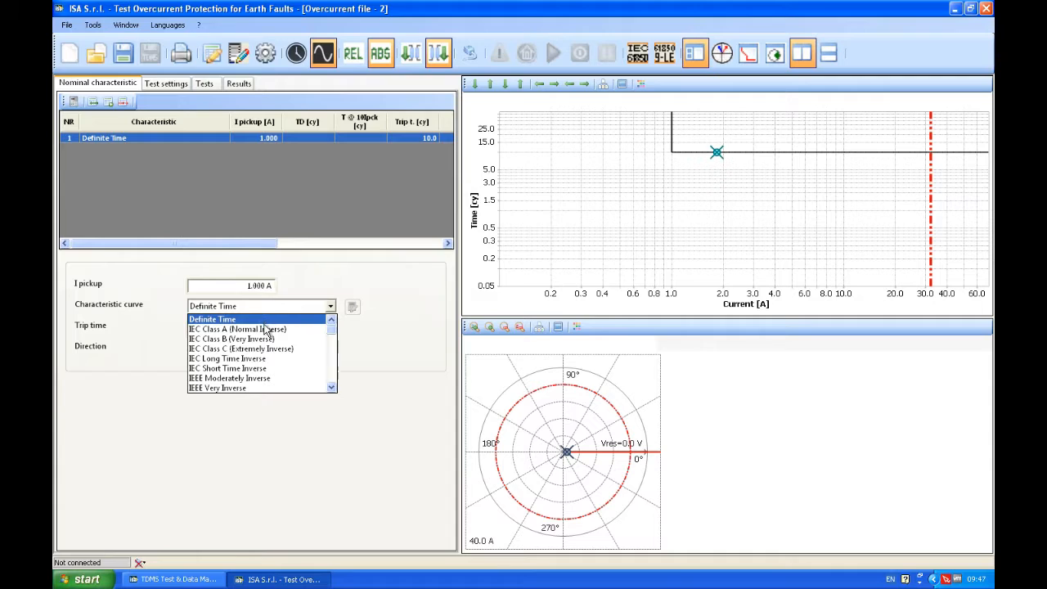
{"action": "left_click", "coordinate": [267, 329]}
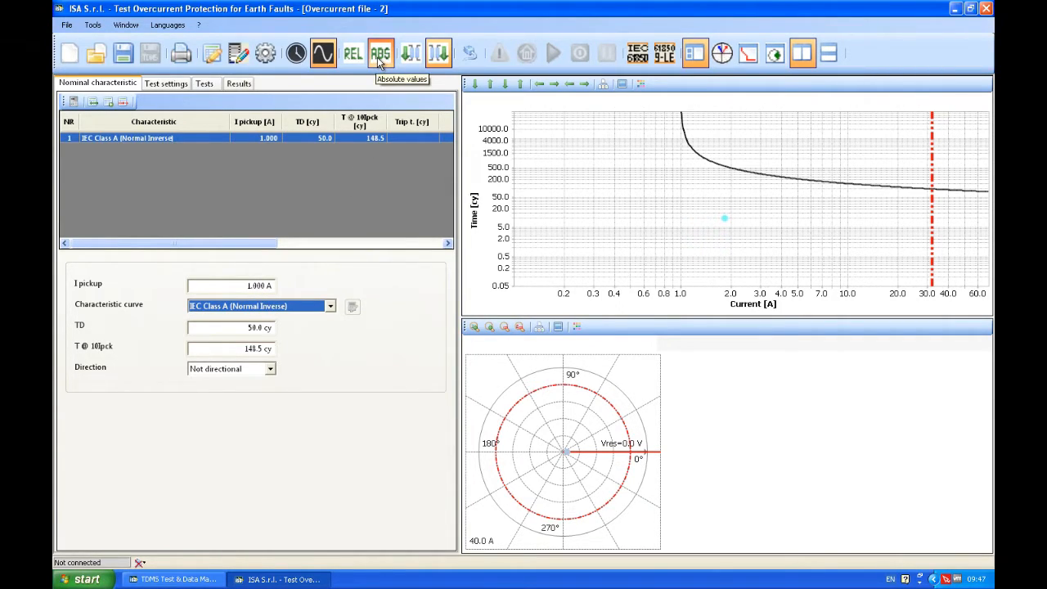
{"action": "left_click", "coordinate": [304, 51]}
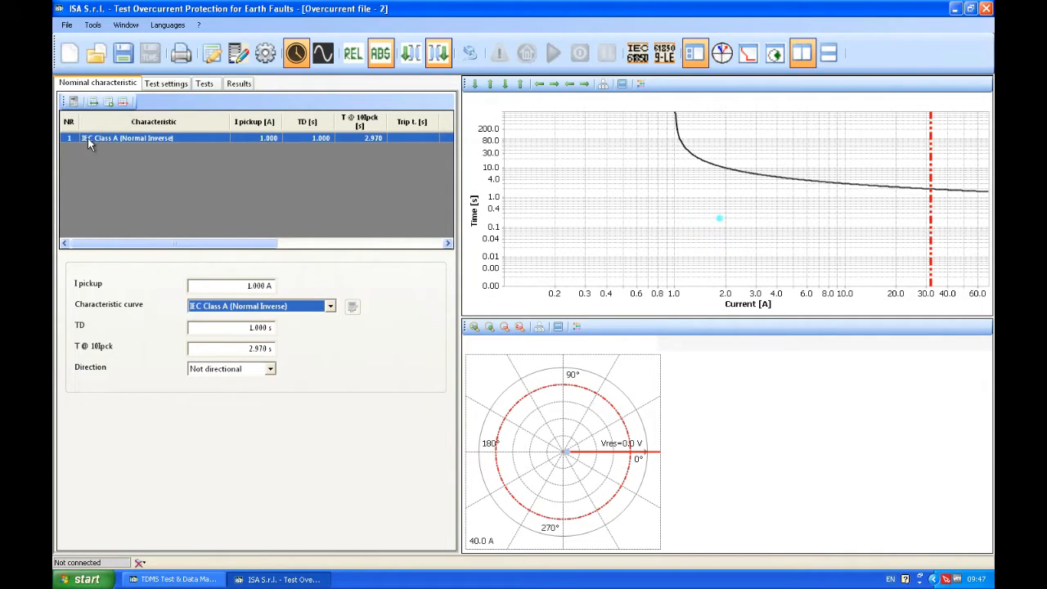
Step: Add a Definite Time curve below the IEC Class A curve, and insert another one above it
{"action": "left_click", "coordinate": [109, 103]}
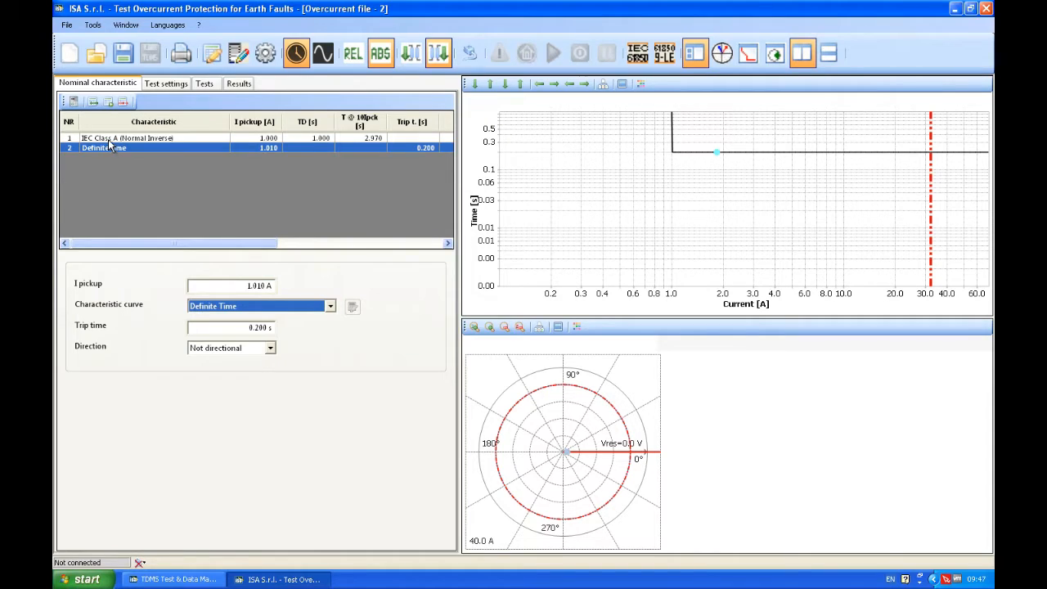
{"action": "left_click", "coordinate": [106, 139]}
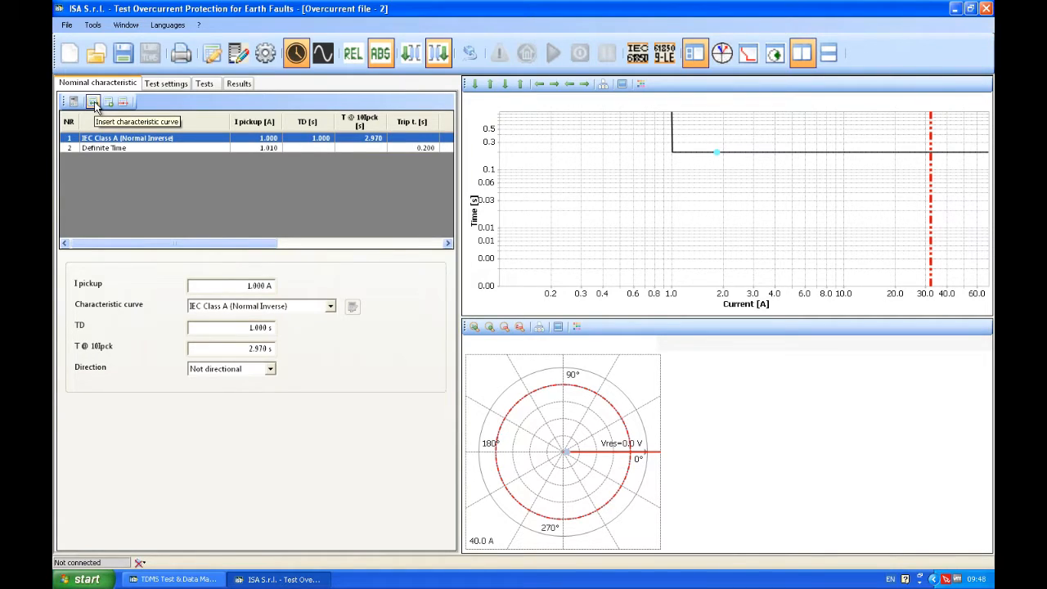
{"action": "left_click", "coordinate": [93, 102]}
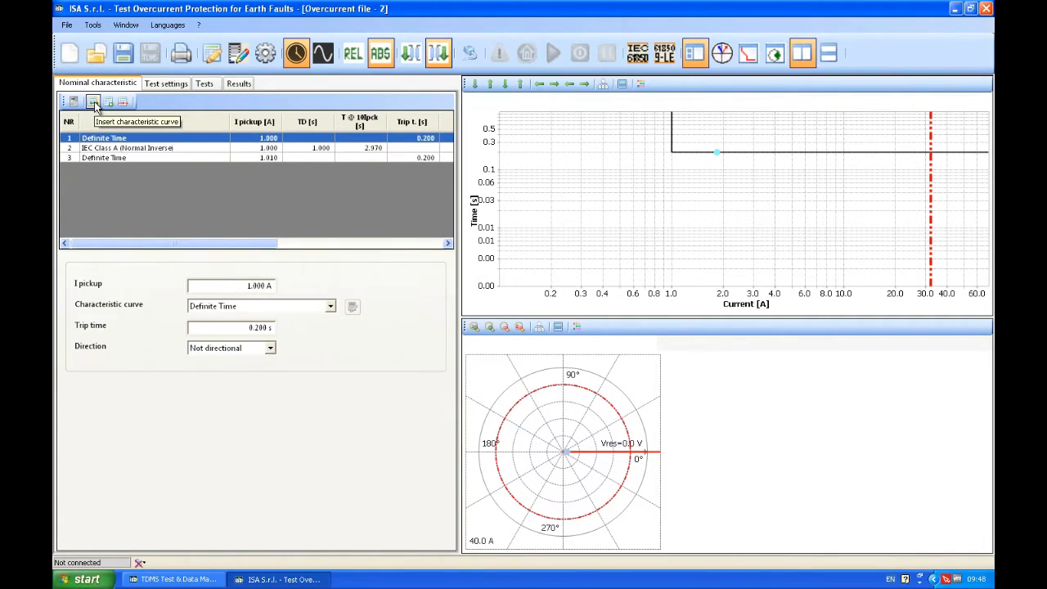
Step: Delete the Definite Time curve above the IEC Class A curve
{"action": "left_click", "coordinate": [91, 149]}
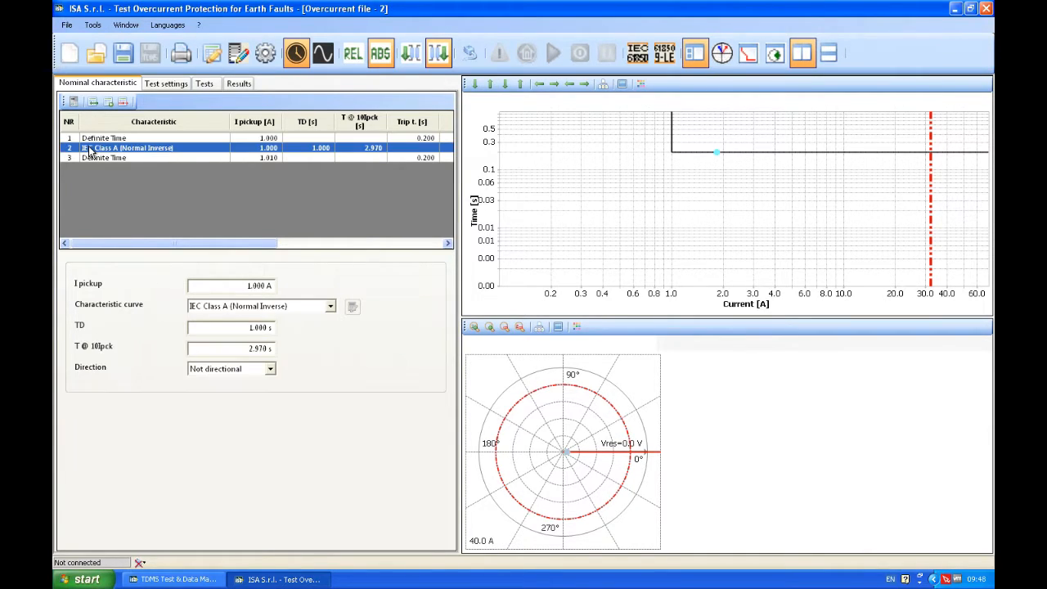
{"action": "left_click", "coordinate": [91, 139]}
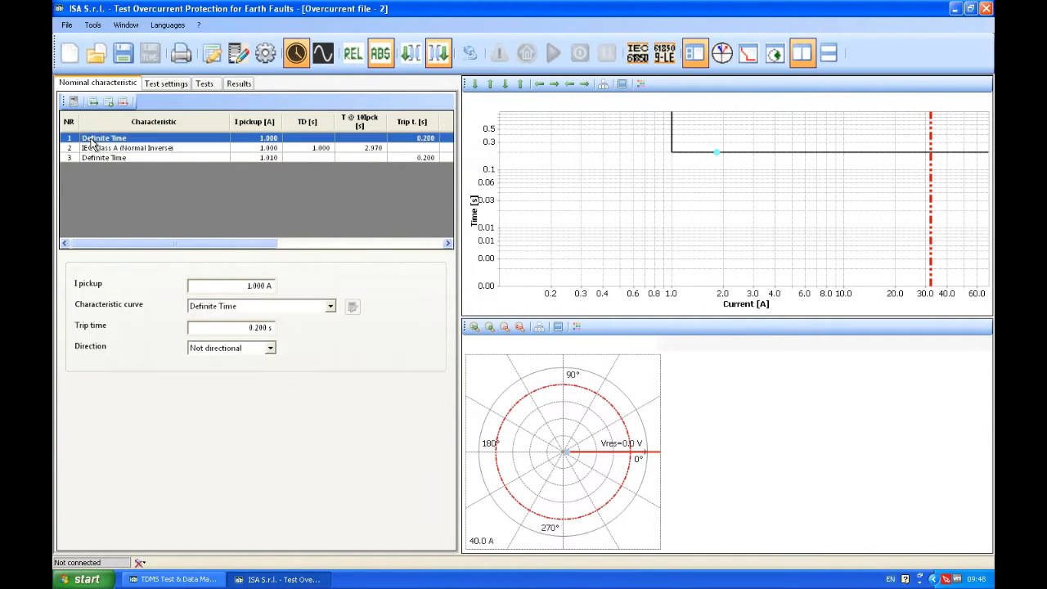
{"action": "left_click", "coordinate": [123, 101]}
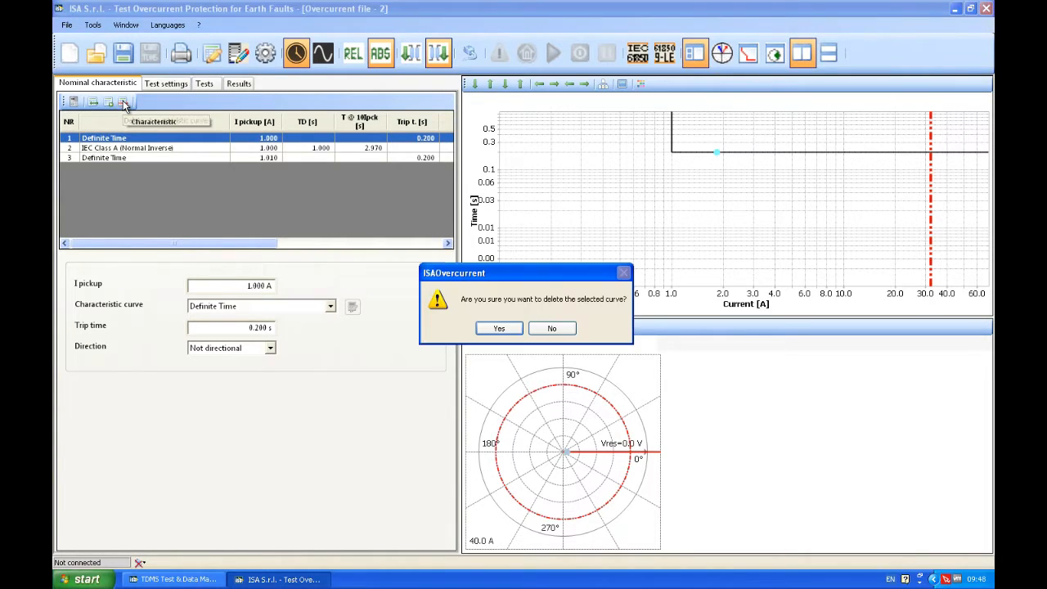
{"action": "left_click", "coordinate": [494, 327]}
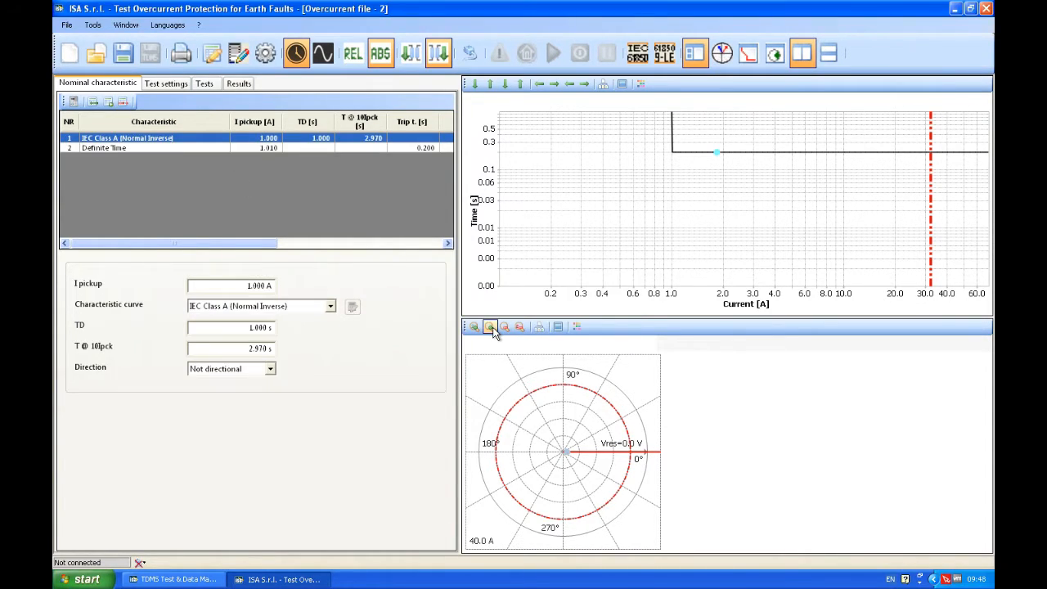
Step: Set the remaining Definite Time curve's pickup current to 5 A and its trip time to 0.3 s
{"action": "left_click", "coordinate": [124, 148]}
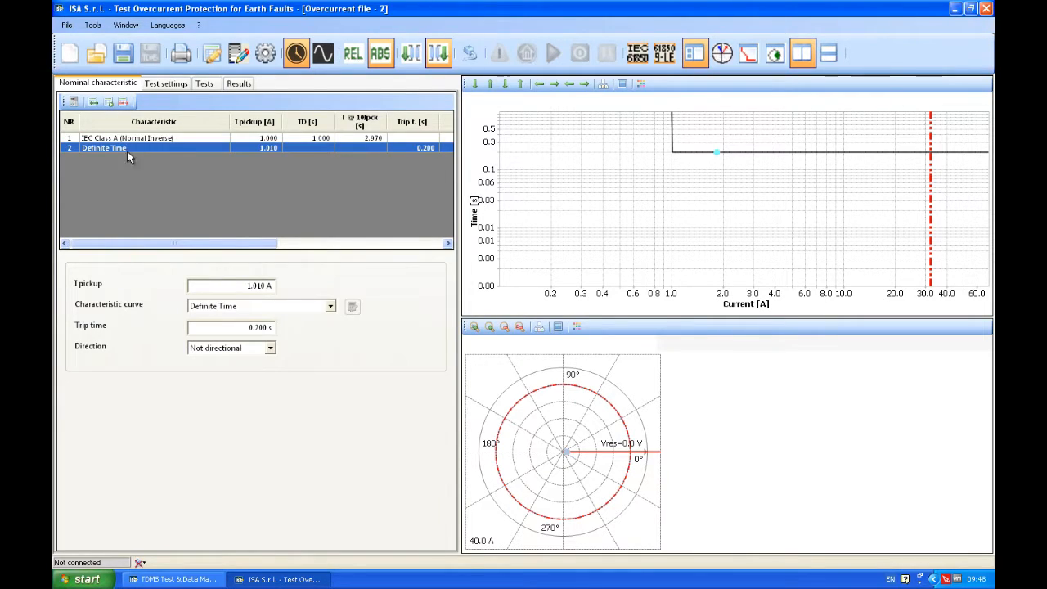
{"action": "double_click", "coordinate": [251, 285]}
{"action": "type", "text": "5"}
{"action": "key", "text": "Return"}
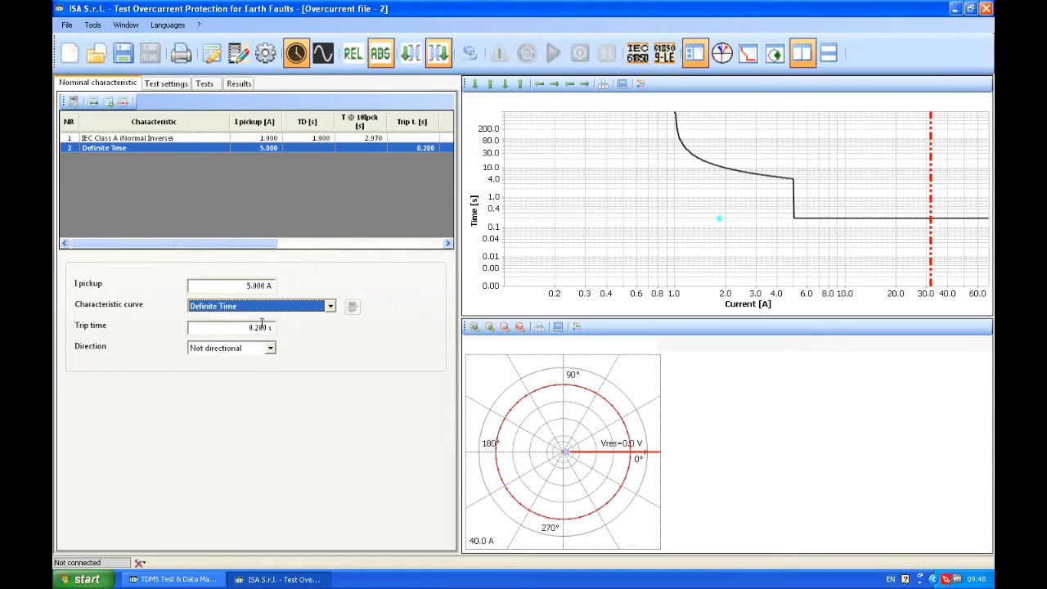
{"action": "double_click", "coordinate": [261, 326]}
{"action": "type", "text": "0.3"}
{"action": "key", "text": "Tab"}
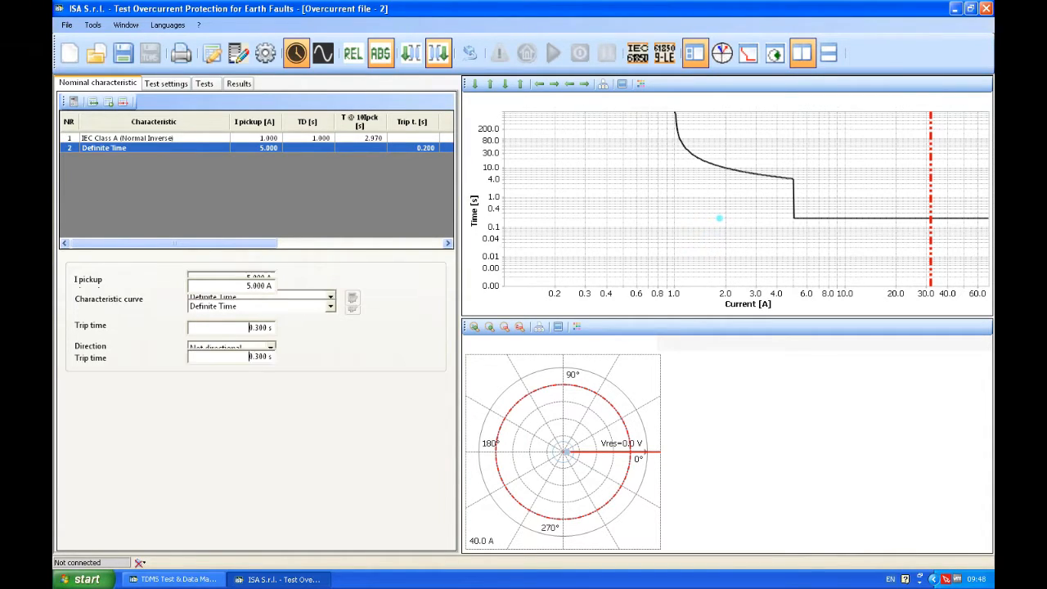
Step: Make the Definite Time curve directional with direction Forward, and set its MTA to 30°
{"action": "left_click", "coordinate": [270, 348]}
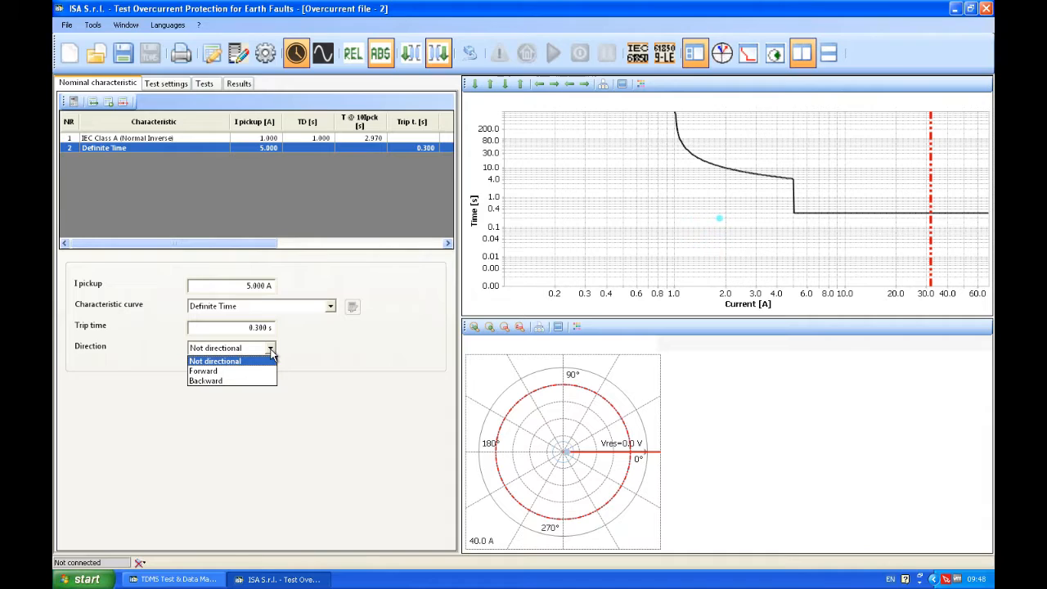
{"action": "left_click", "coordinate": [229, 372]}
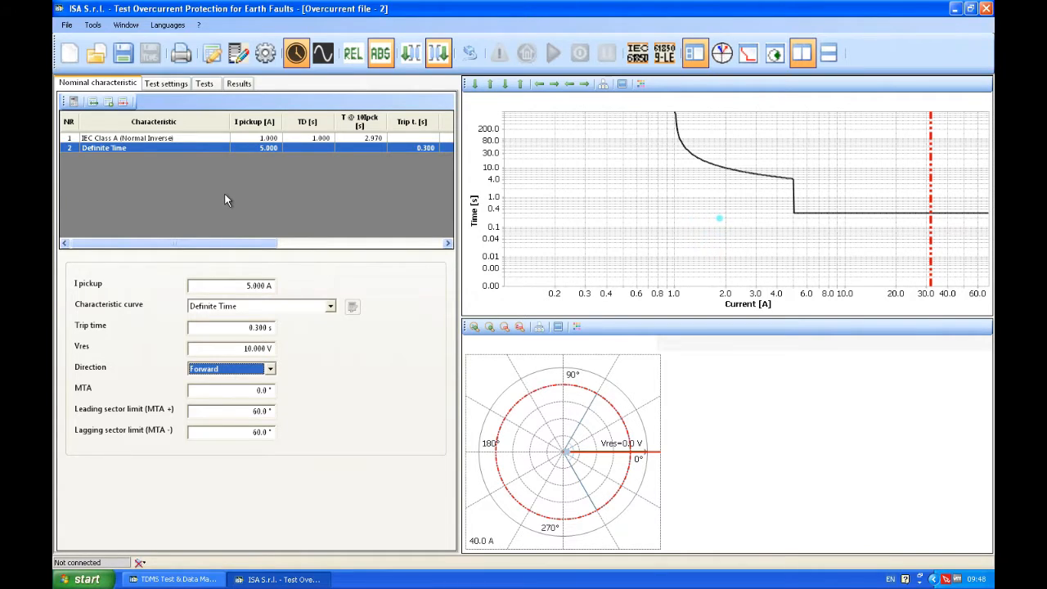
{"action": "left_click", "coordinate": [221, 387]}
{"action": "type", "text": "30"}
{"action": "key", "text": "Tab"}
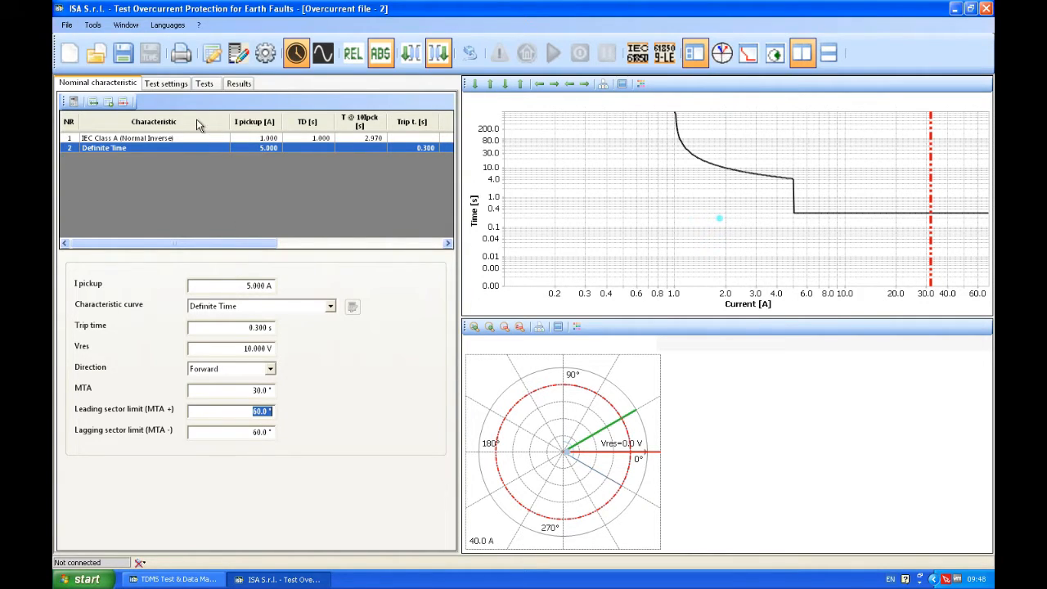
Step: Set the voltage test value to 10 V in the test settings for the Click and test mode
{"action": "left_click", "coordinate": [164, 85]}
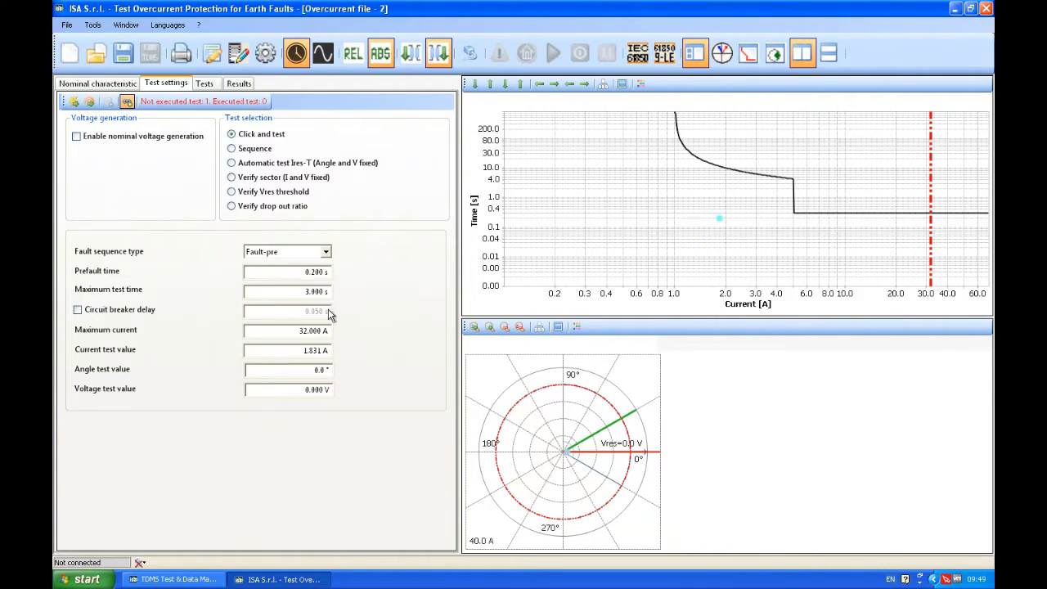
{"action": "left_click", "coordinate": [292, 389]}
{"action": "type", "text": "10"}
{"action": "key", "text": "Tab"}
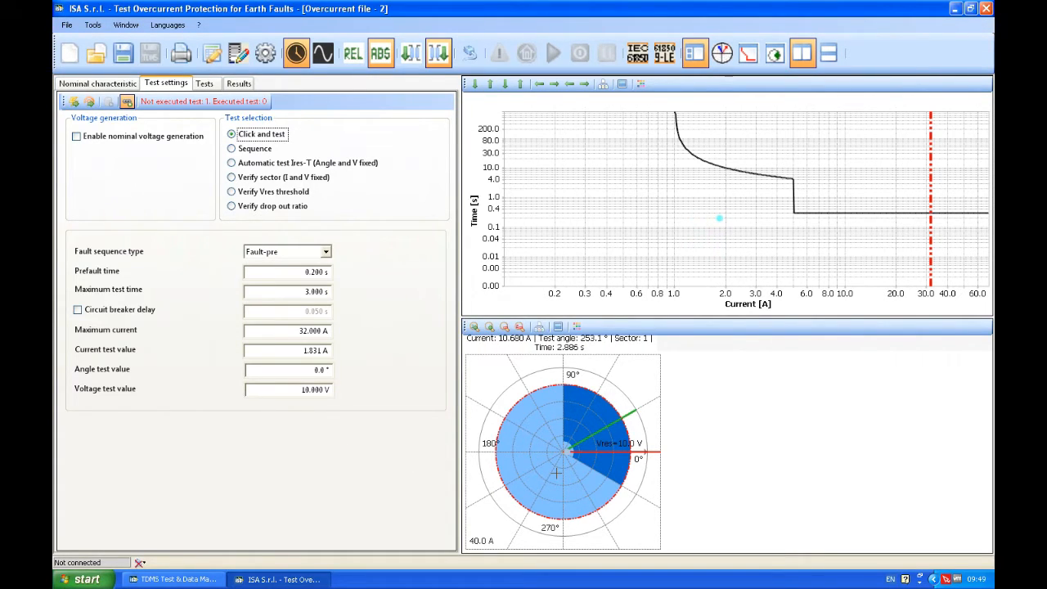
Step: View the polar diagram and the overcurrent characteristic separately, and arrange the two graphs side by side
{"action": "left_click", "coordinate": [97, 85]}
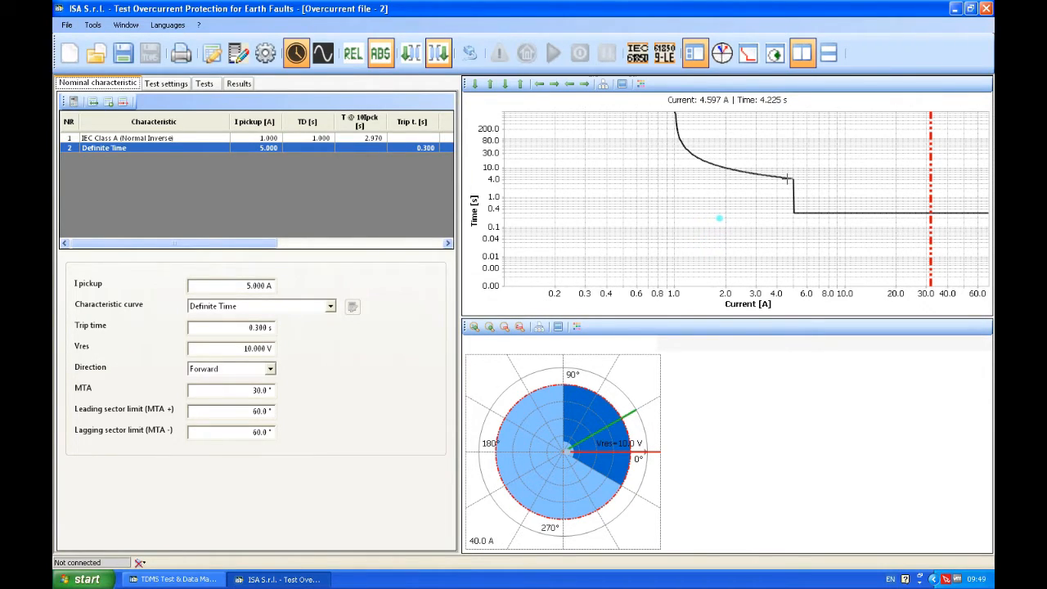
{"action": "left_click", "coordinate": [775, 55]}
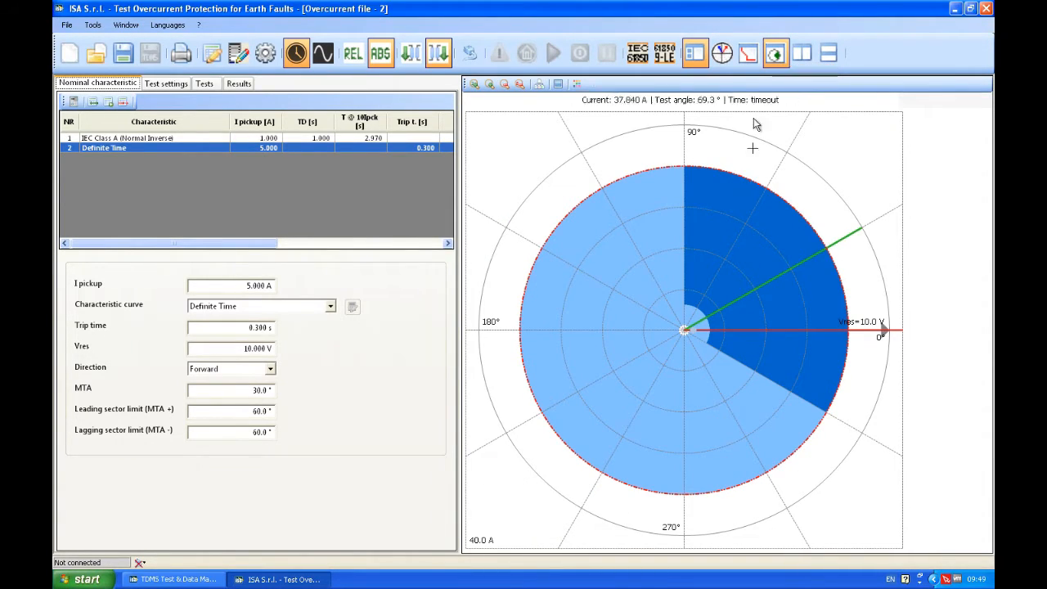
{"action": "left_click", "coordinate": [748, 56]}
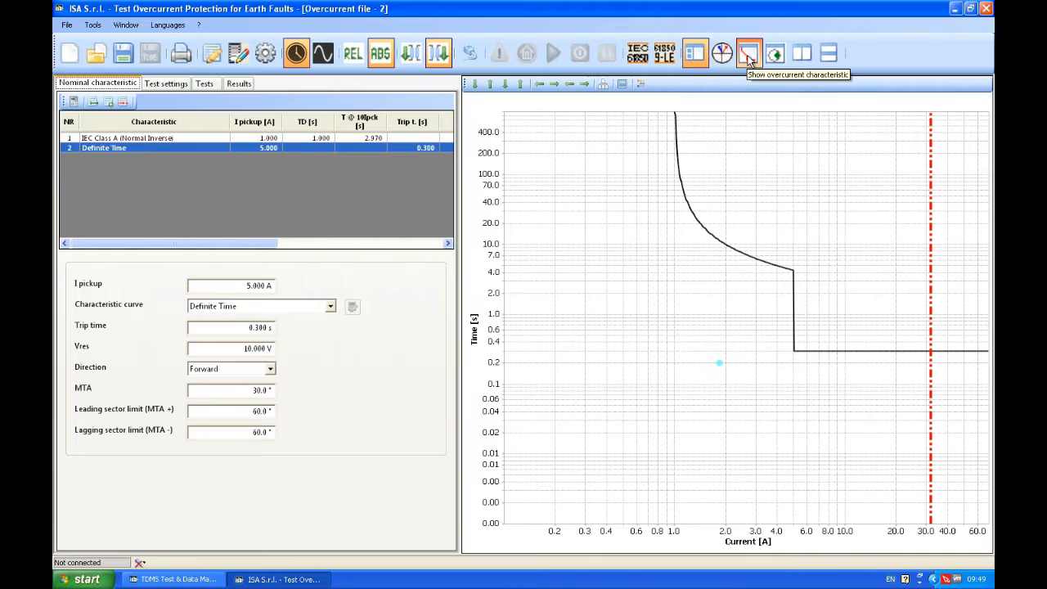
{"action": "left_click", "coordinate": [802, 54]}
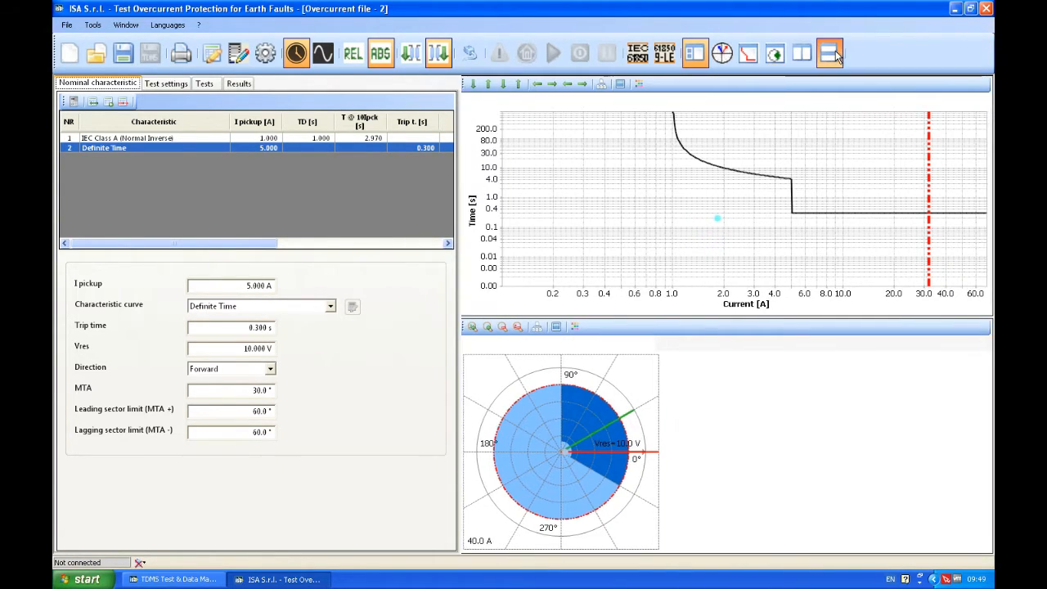
{"action": "left_click", "coordinate": [831, 54]}
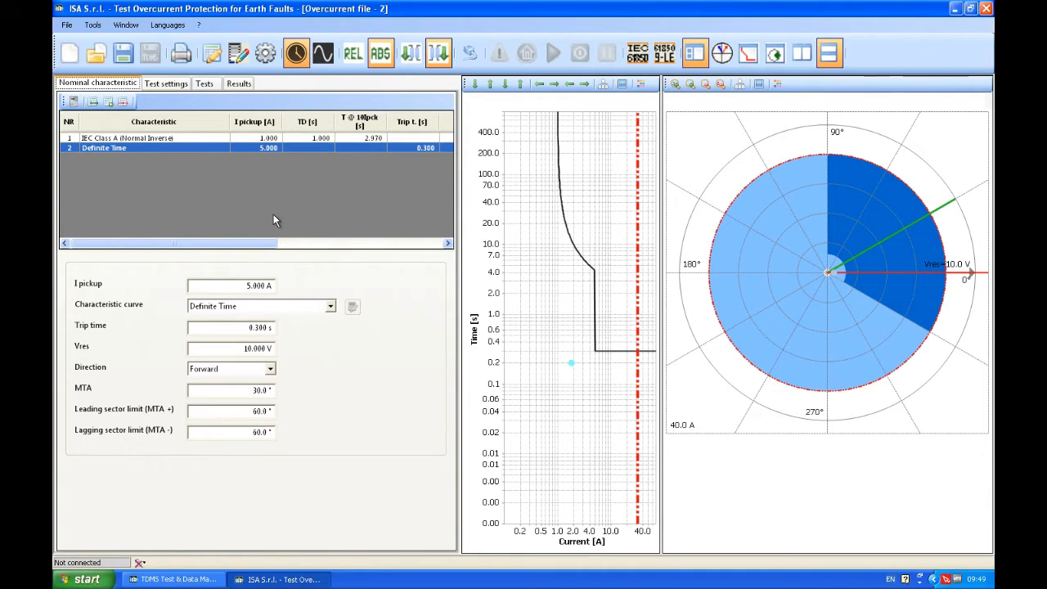
Step: Add a Click and test point at about 3.4 A on the overcurrent characteristic
{"action": "left_click", "coordinate": [159, 85]}
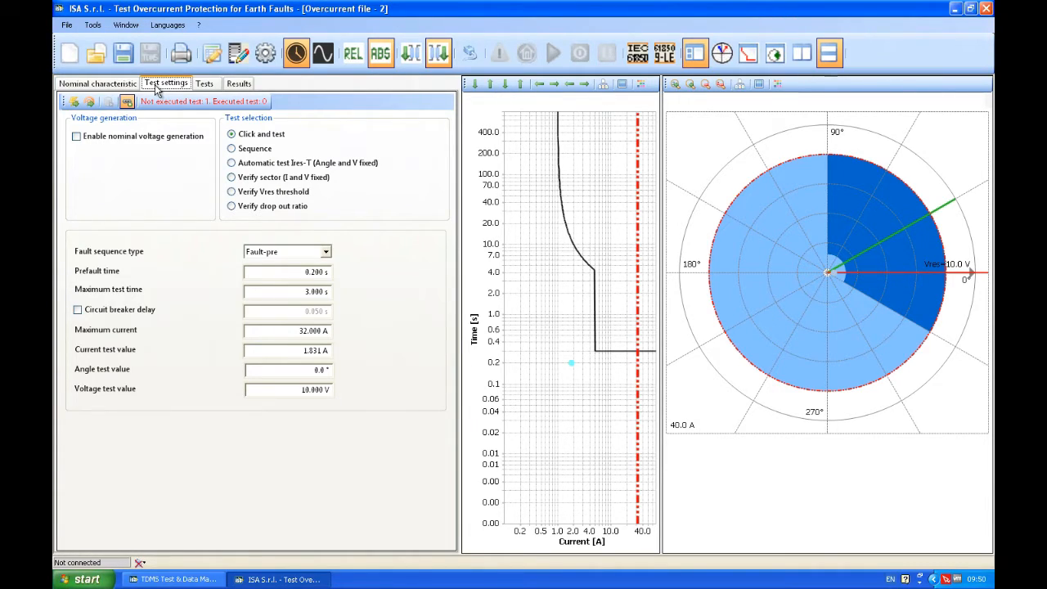
{"action": "left_click", "coordinate": [298, 272]}
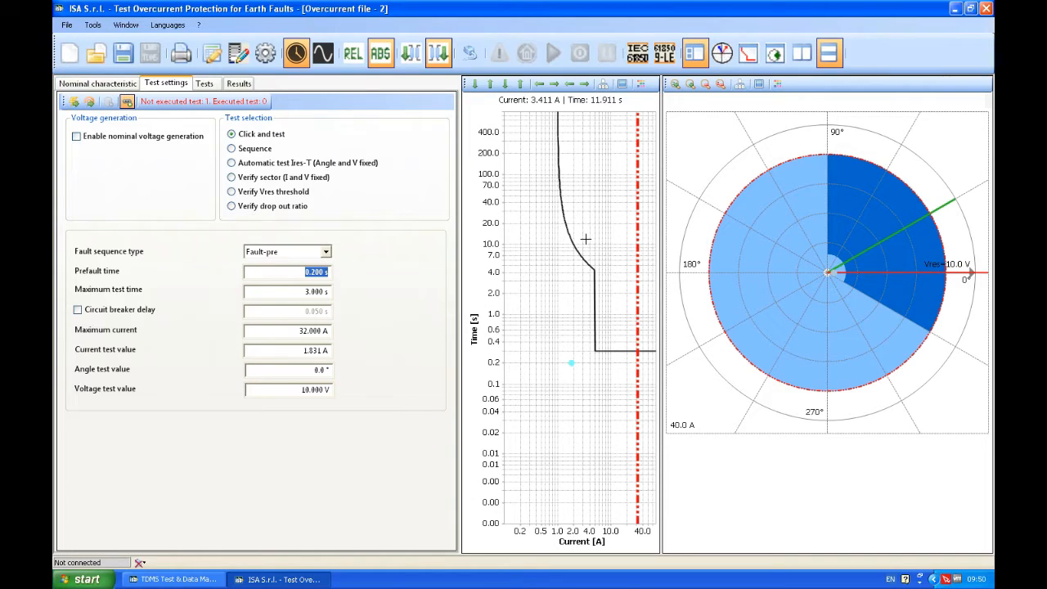
{"action": "left_click", "coordinate": [586, 238]}
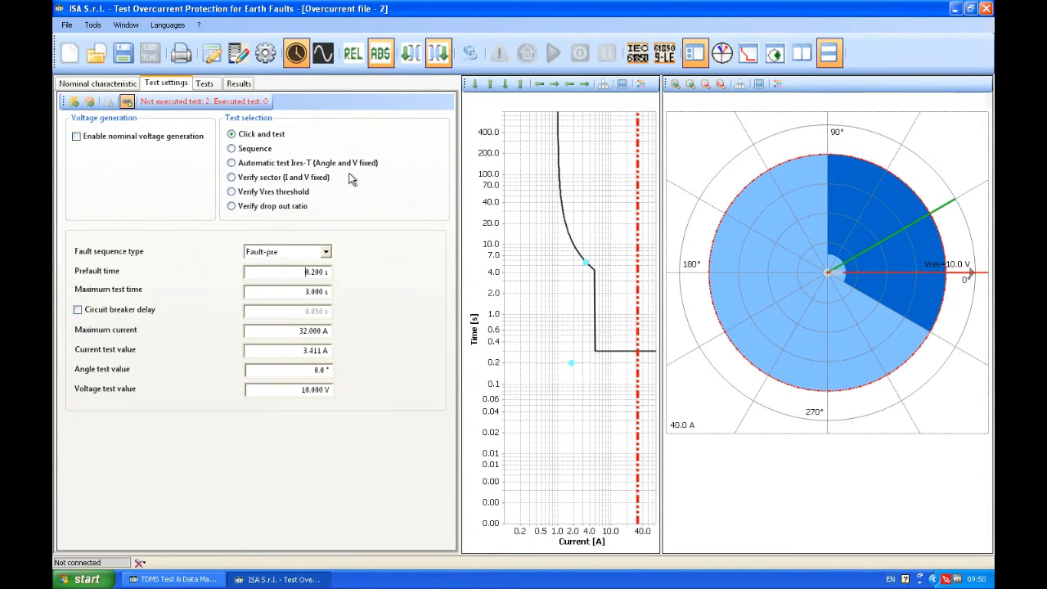
Step: Switch the test selection to Sequence and add points on the overcurrent graph at about 2.7, 5.8, 8 and 12.9 A
{"action": "left_click", "coordinate": [253, 151]}
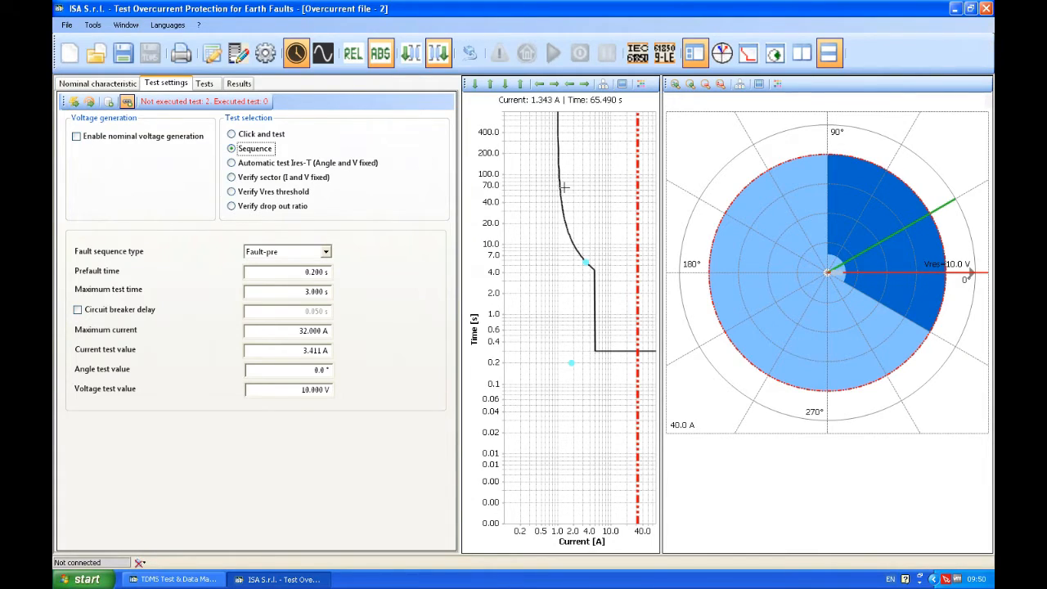
{"action": "left_click", "coordinate": [579, 227]}
{"action": "left_click", "coordinate": [598, 249]}
{"action": "left_click", "coordinate": [605, 256]}
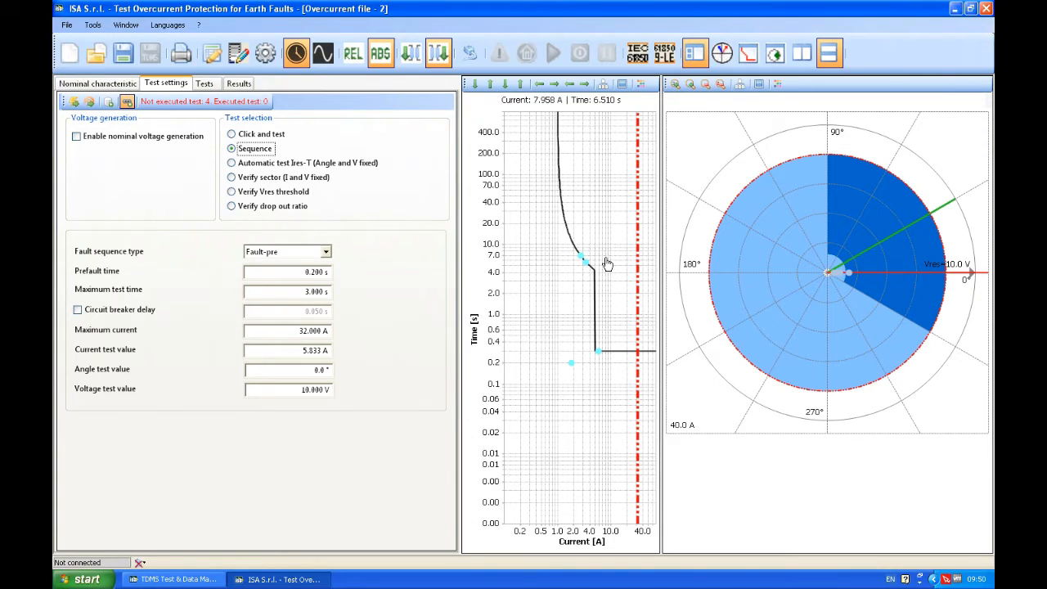
{"action": "left_click", "coordinate": [616, 260]}
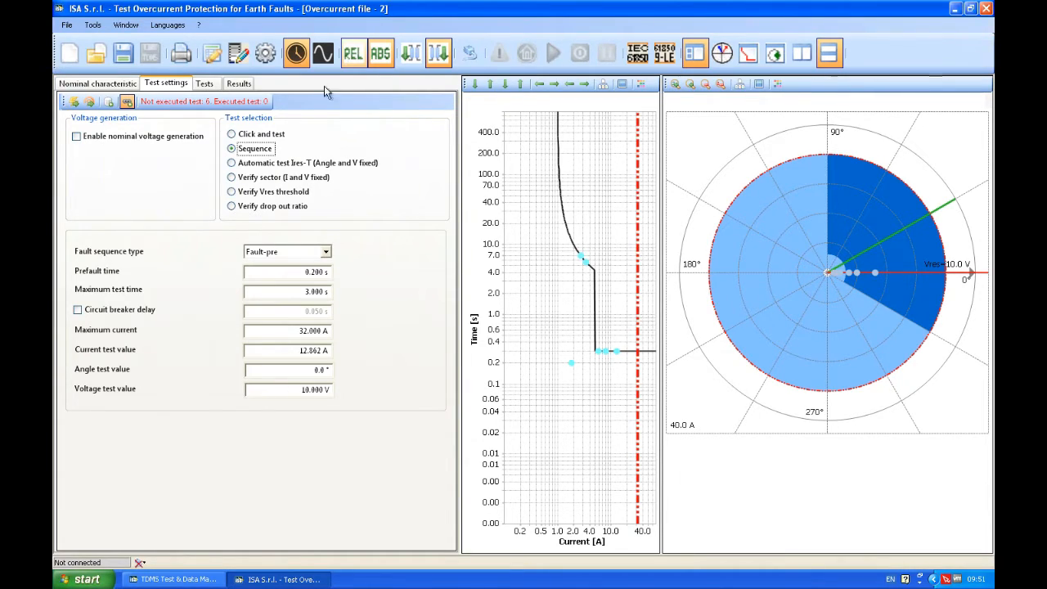
Step: Configure the automatic Ires-T test with a 15 A stop current and 0.4 A steps, and generate its test points
{"action": "left_click", "coordinate": [288, 167]}
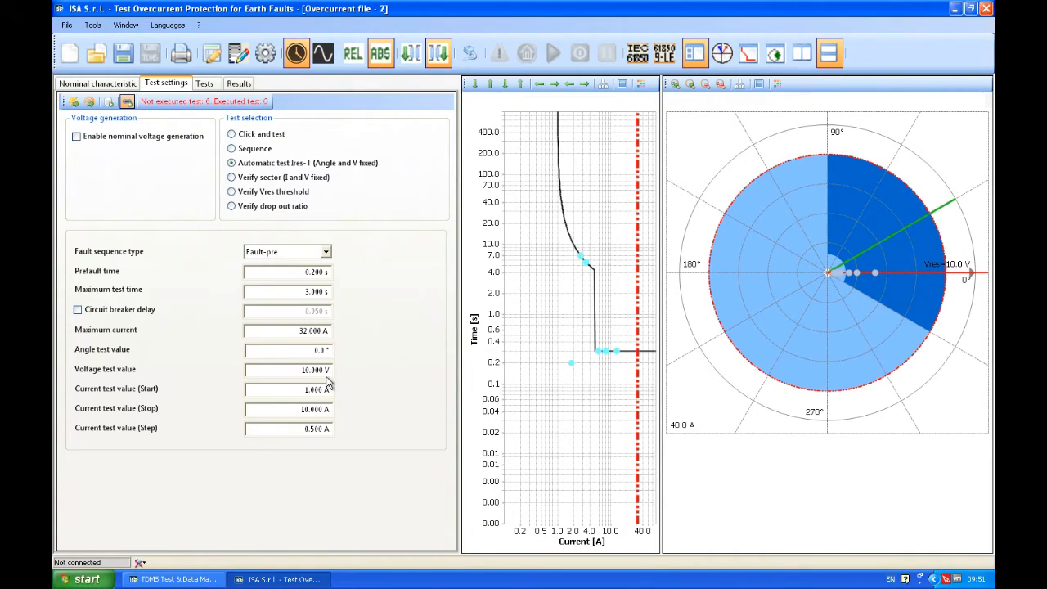
{"action": "left_click", "coordinate": [299, 389]}
{"action": "key", "text": "Tab"}
{"action": "type", "text": "15"}
{"action": "key", "text": "Tab"}
{"action": "type", "text": "0.4"}
{"action": "key", "text": "Tab"}
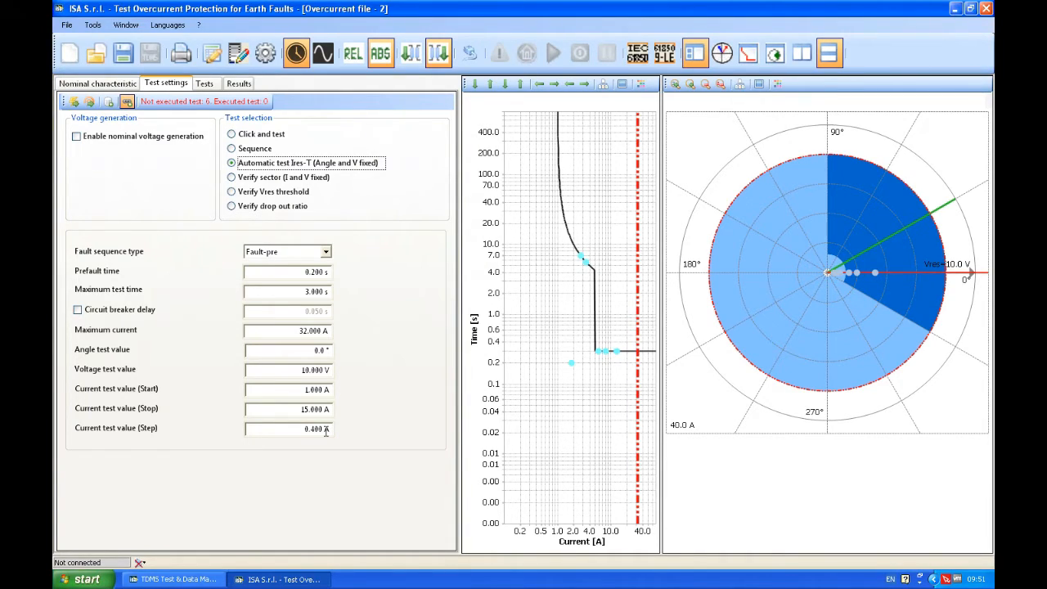
{"action": "left_click", "coordinate": [111, 102]}
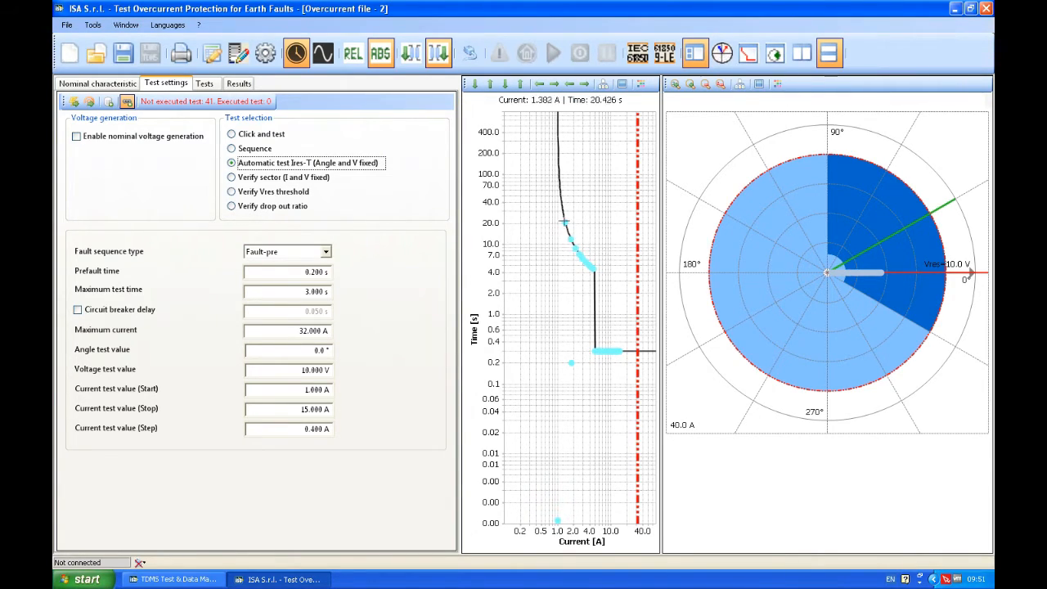
Step: Examine the generated shots in the test list one by one, from the 1.000 A shot to the last row
{"action": "left_click", "coordinate": [211, 88]}
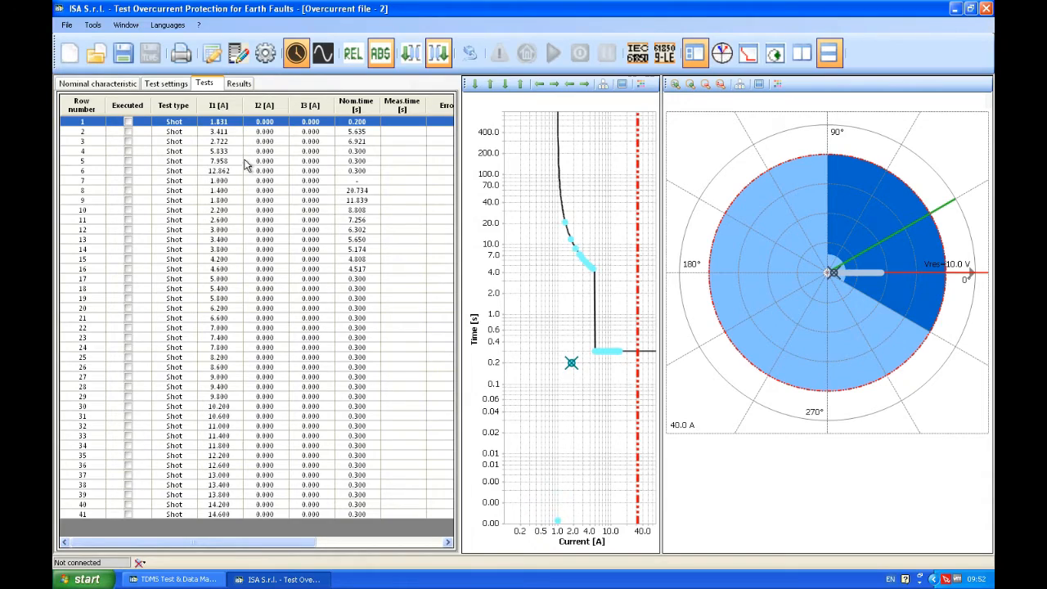
{"action": "left_click", "coordinate": [350, 190]}
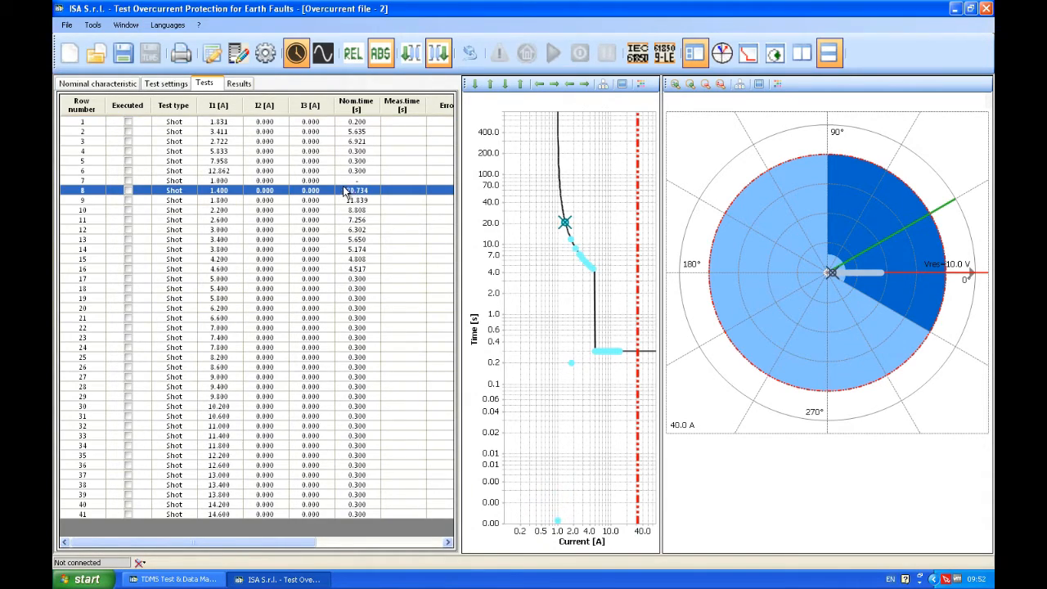
{"action": "left_click", "coordinate": [257, 182]}
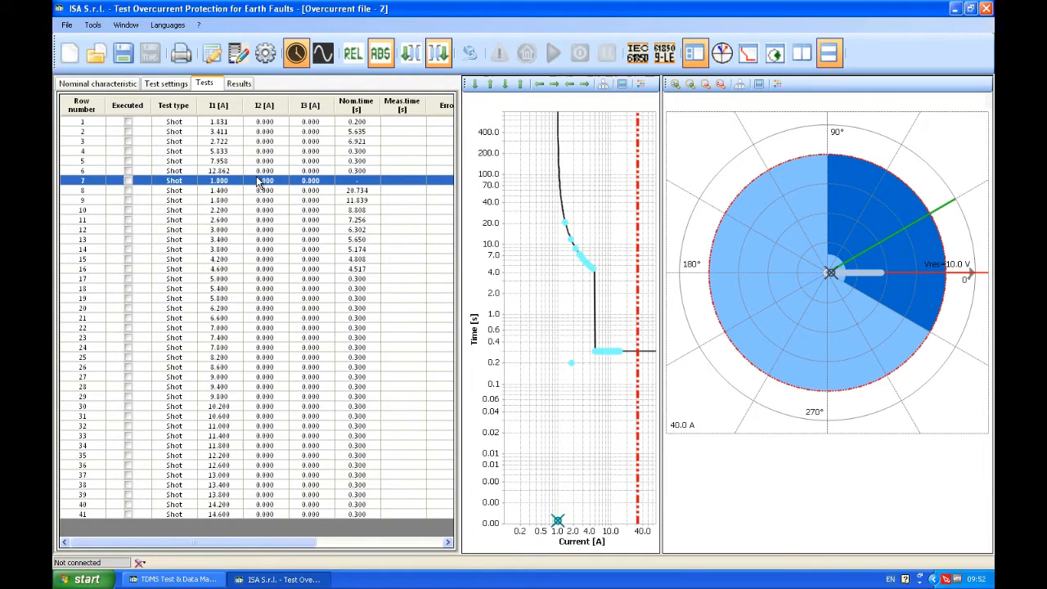
{"action": "key", "text": "Down"}
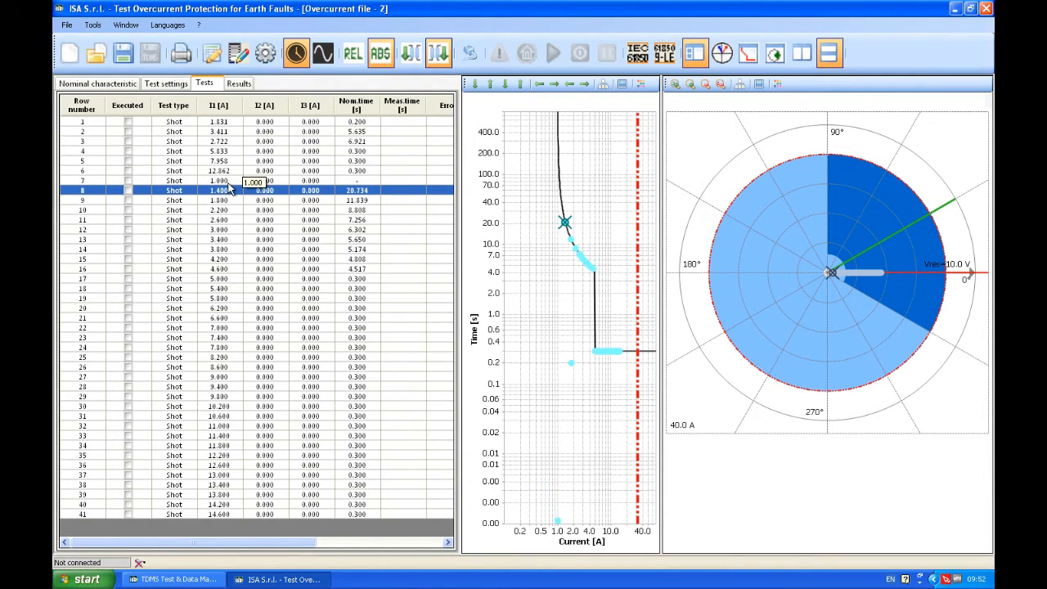
{"action": "key", "text": "Down"}
{"action": "key", "text": "Down"}
{"action": "key", "text": "Down"}
{"action": "key", "text": "Down"}
{"action": "key", "text": "Down"}
{"action": "key", "text": "Down"}
{"action": "key", "text": "Down"}
{"action": "key", "text": "Down"}
{"action": "key", "text": "Down"}
{"action": "key", "text": "Down"}
{"action": "key", "text": "Down"}
{"action": "key", "text": "Down"}
{"action": "key", "text": "Down"}
{"action": "key", "text": "Down"}
{"action": "key", "text": "Down"}
{"action": "key", "text": "Down"}
{"action": "key", "text": "Down"}
{"action": "key", "text": "Down"}
{"action": "key", "text": "Down"}
{"action": "key", "text": "Down"}
{"action": "key", "text": "Down"}
{"action": "key", "text": "Down"}
{"action": "key", "text": "Down"}
{"action": "key", "text": "Down"}
{"action": "key", "text": "Down"}
{"action": "key", "text": "Down"}
{"action": "key", "text": "Down"}
{"action": "key", "text": "Down"}
{"action": "key", "text": "Down"}
{"action": "key", "text": "Down"}
{"action": "key", "text": "Down"}
{"action": "key", "text": "Down"}
{"action": "key", "text": "Down"}
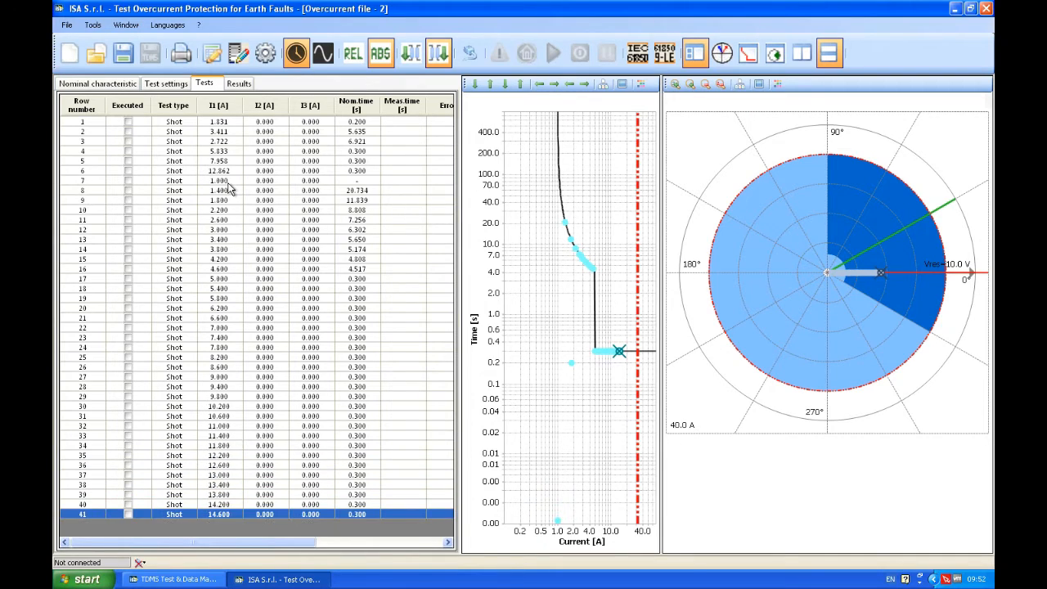
Step: Set up the Verify sector test for relay characteristic 2, with a current test value of 6 A and voltage of 12 V
{"action": "left_click", "coordinate": [164, 85]}
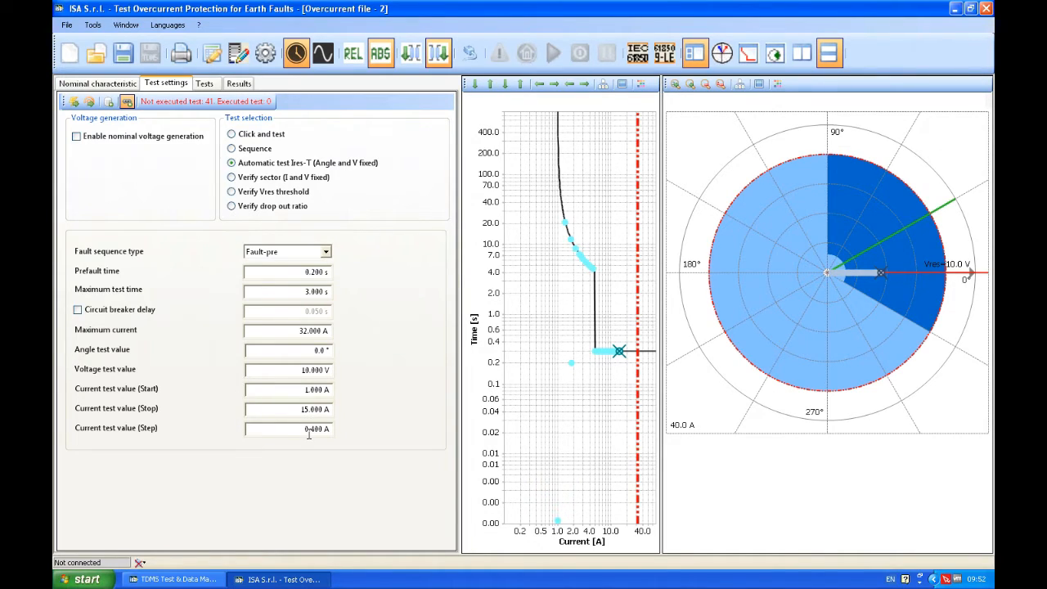
{"action": "left_click", "coordinate": [253, 178]}
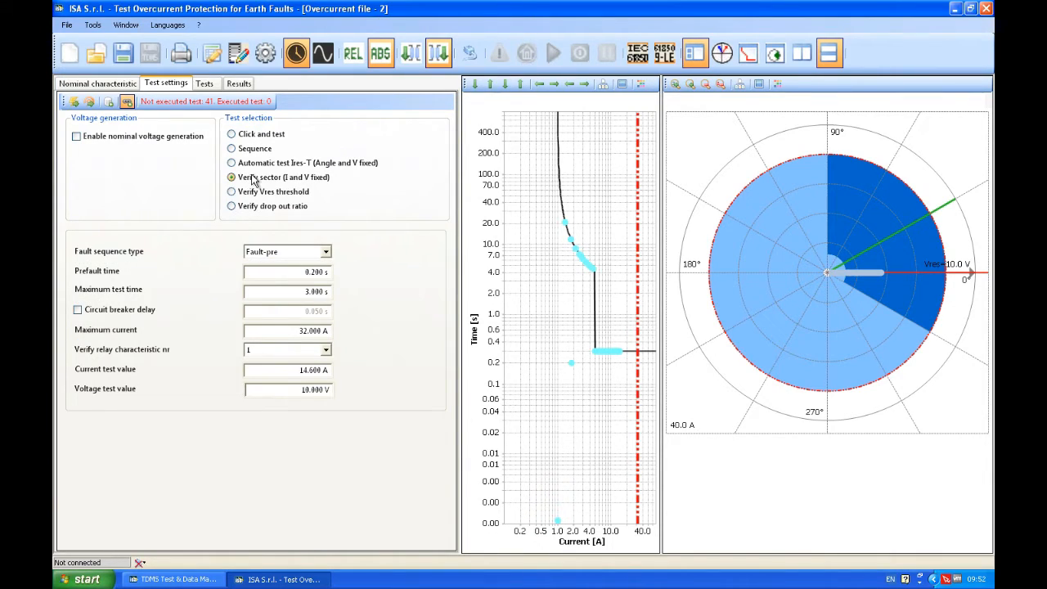
{"action": "left_click", "coordinate": [300, 371]}
{"action": "type", "text": "6"}
{"action": "left_click", "coordinate": [325, 387]}
{"action": "type", "text": "1"}
{"action": "key", "text": "Tab"}
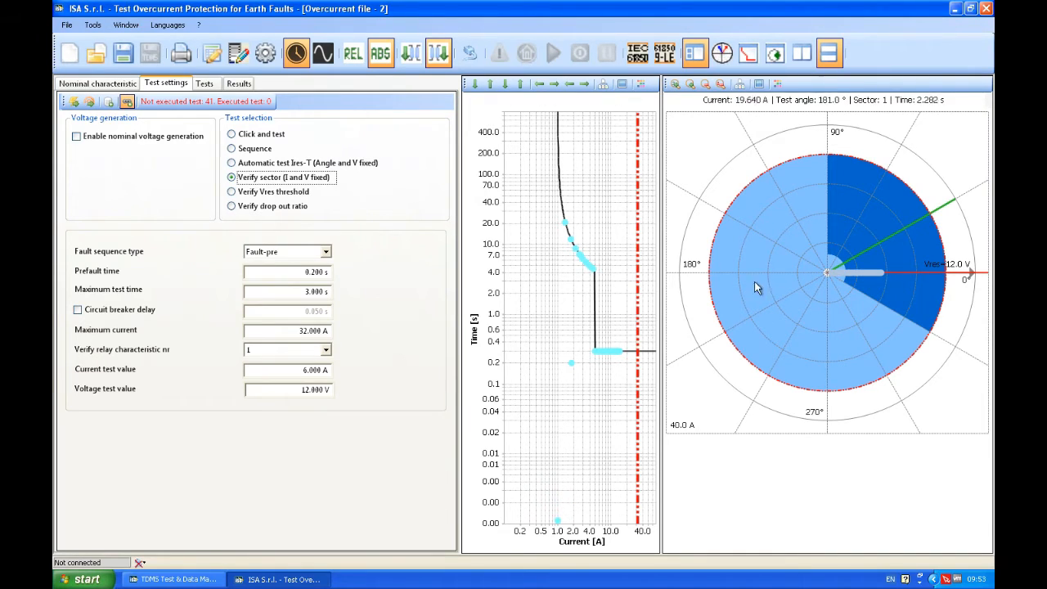
{"action": "left_click", "coordinate": [326, 349]}
{"action": "left_click", "coordinate": [294, 373]}
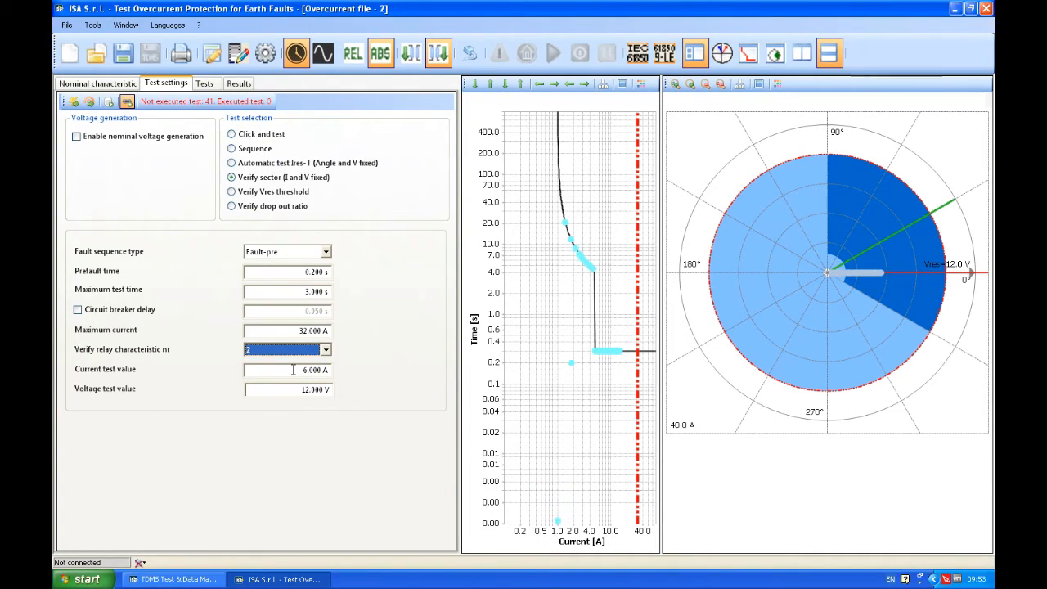
Step: Generate the Verify sector tests and inspect their two rows at the end of the test list
{"action": "left_click", "coordinate": [112, 104]}
{"action": "left_click", "coordinate": [204, 84]}
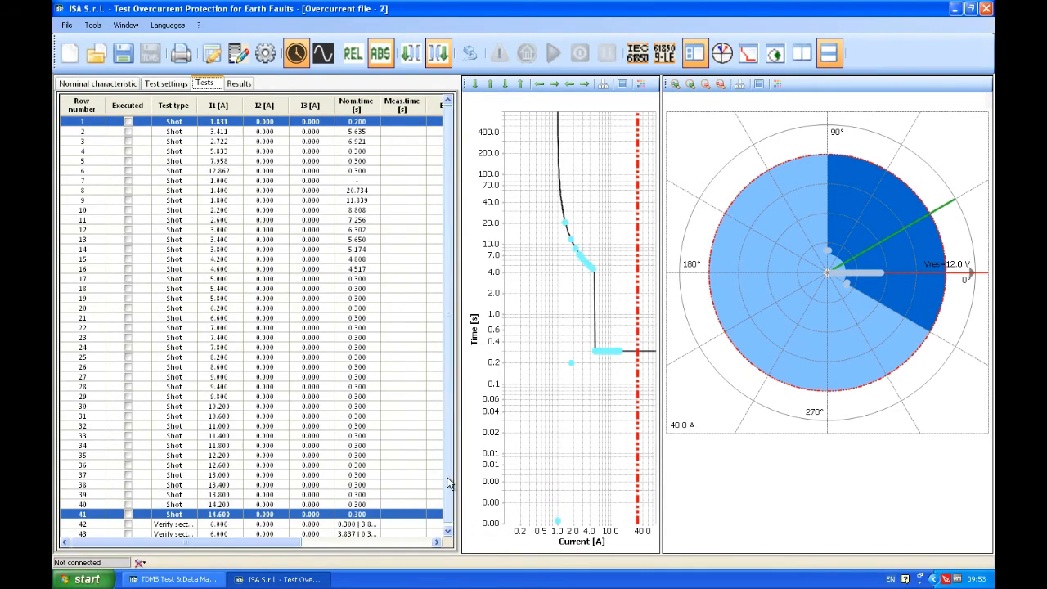
{"action": "scroll", "coordinate": [448, 483], "scroll_direction": "down", "scroll_amount": 1}
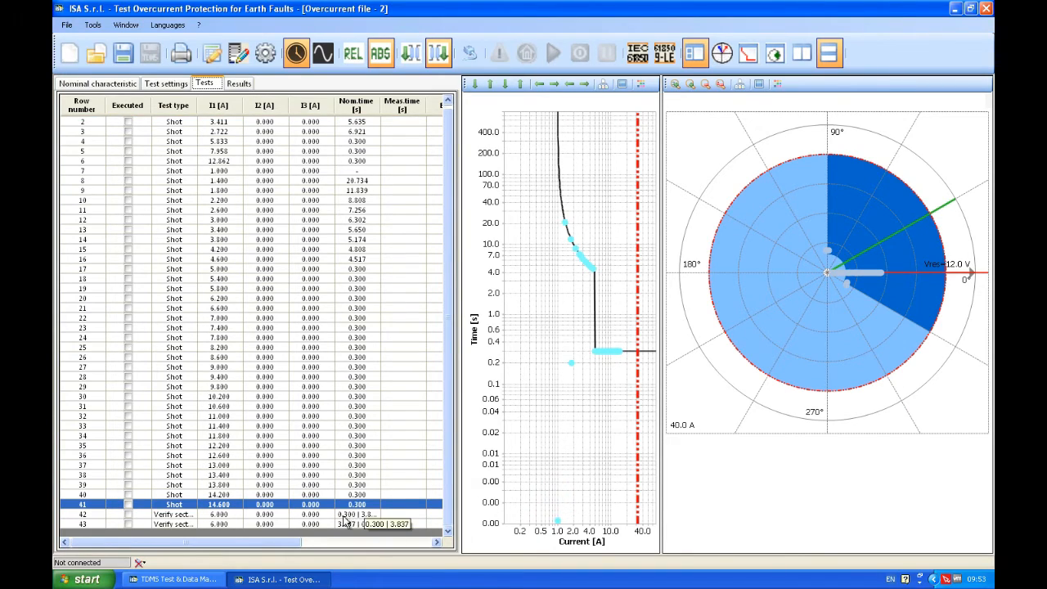
{"action": "left_click", "coordinate": [223, 514]}
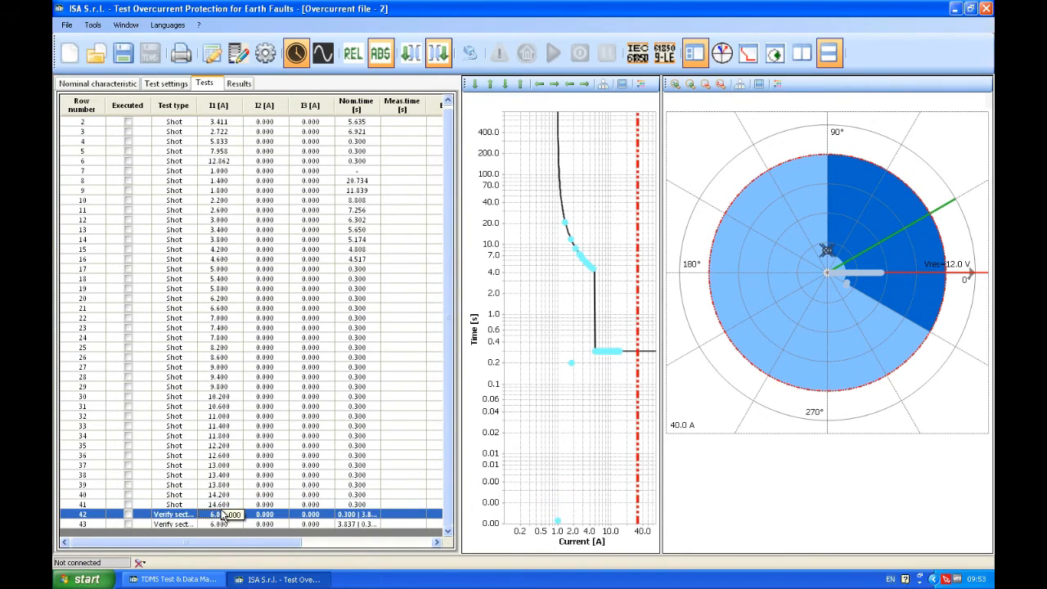
{"action": "key", "text": "Down"}
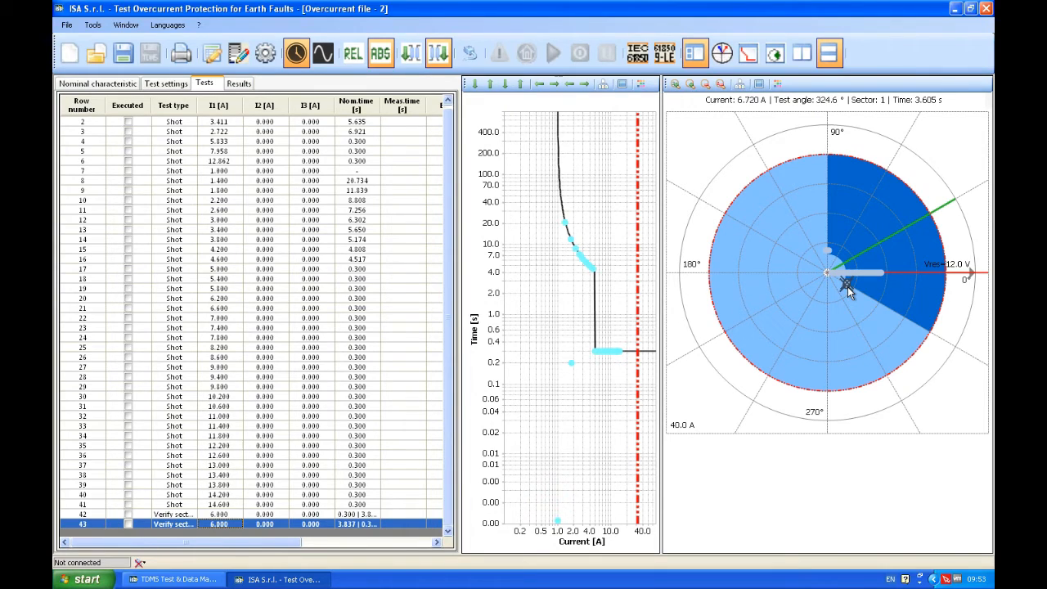
{"action": "key", "text": "Up"}
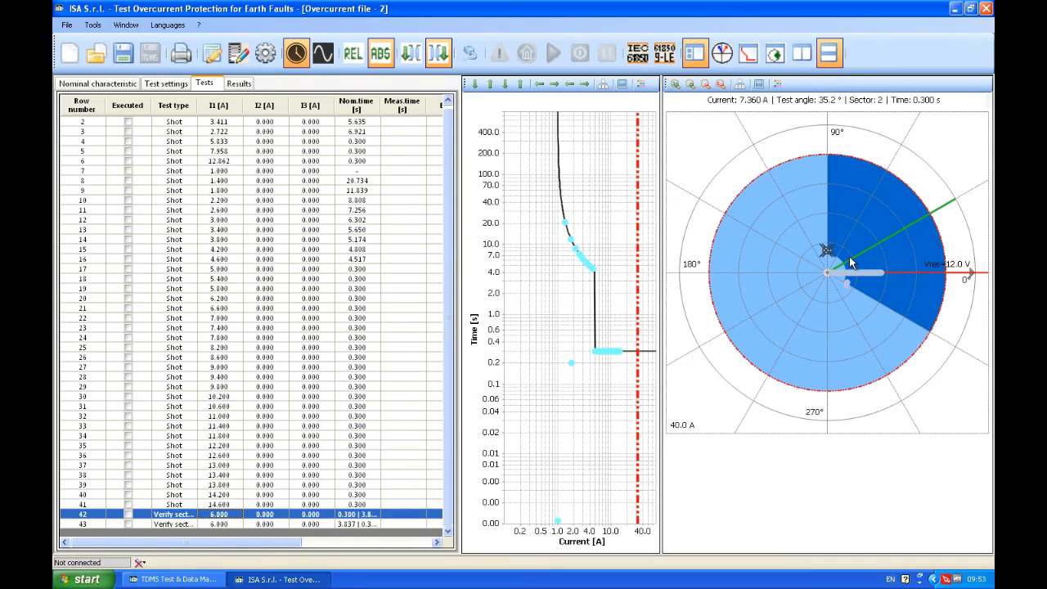
Step: Enlarge the polar diagram and examine where each Verify sector row places its test points around the sector limits
{"action": "left_click", "coordinate": [676, 85]}
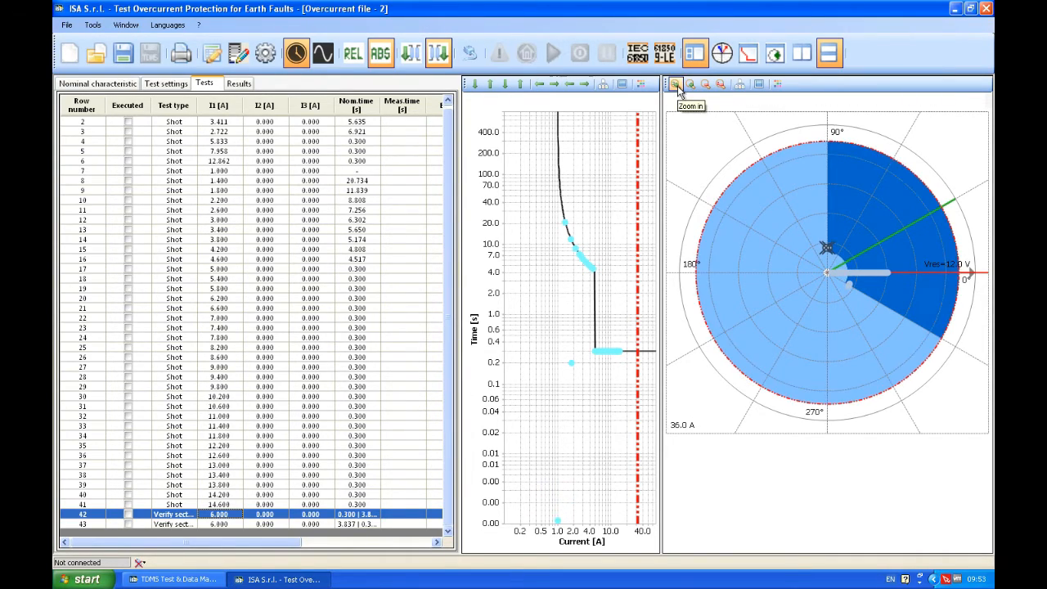
{"action": "left_click", "coordinate": [676, 85]}
{"action": "left_click", "coordinate": [675, 86]}
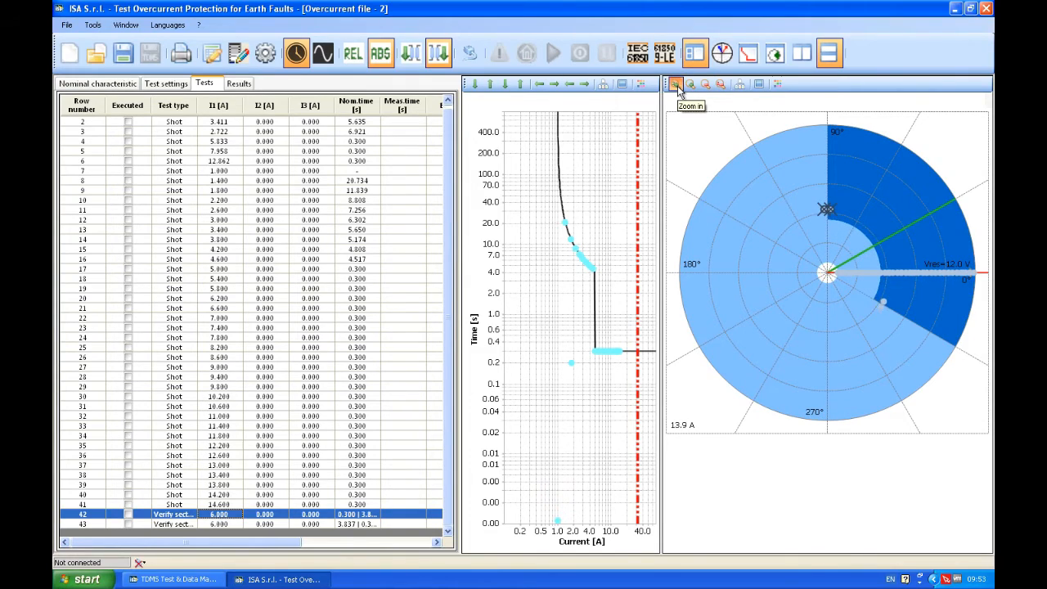
{"action": "left_click", "coordinate": [675, 85]}
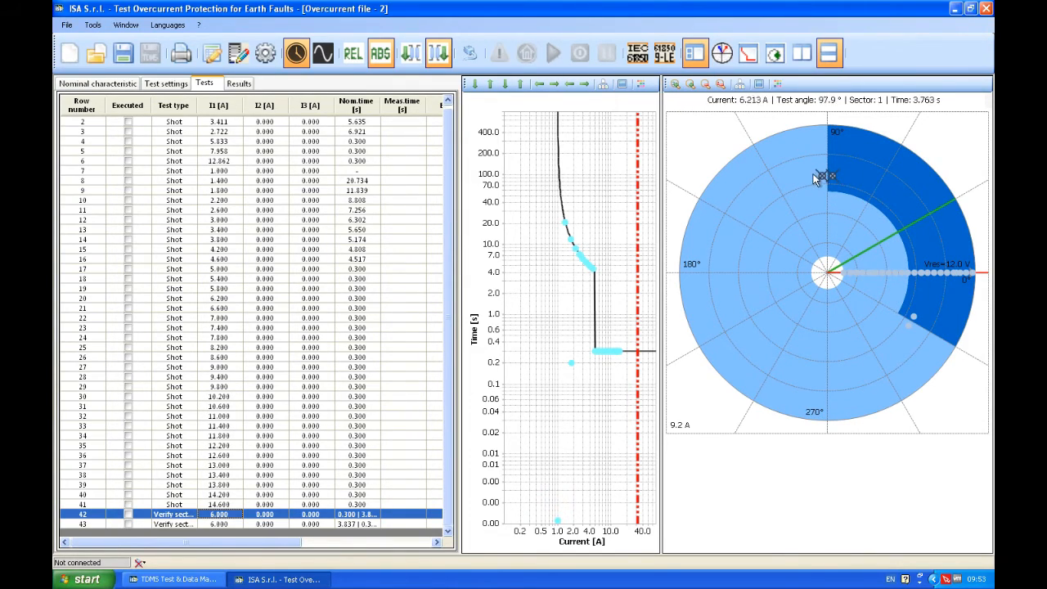
{"action": "left_click", "coordinate": [909, 333]}
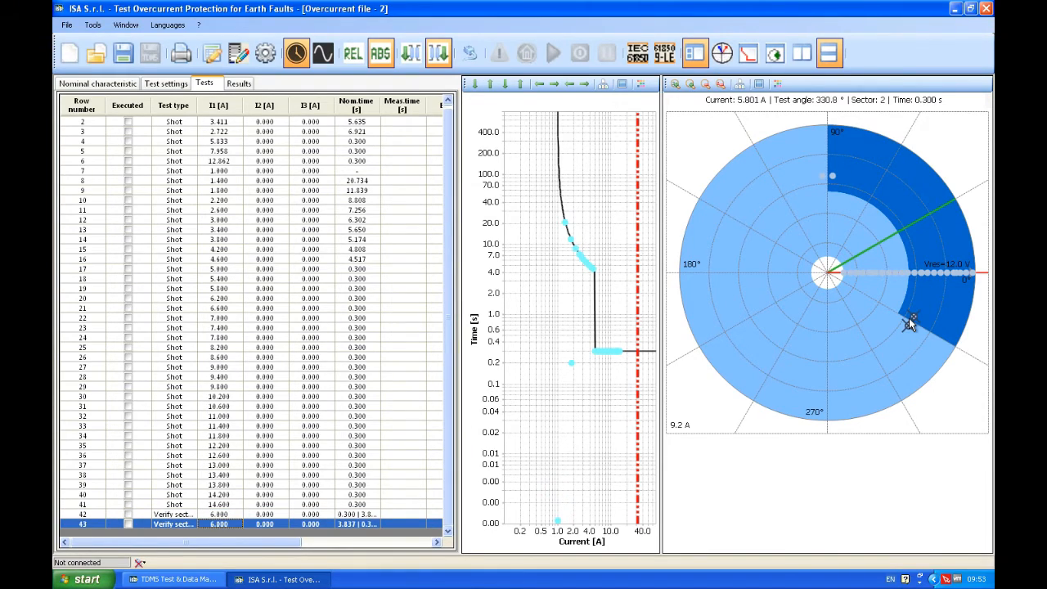
{"action": "key", "text": "Up"}
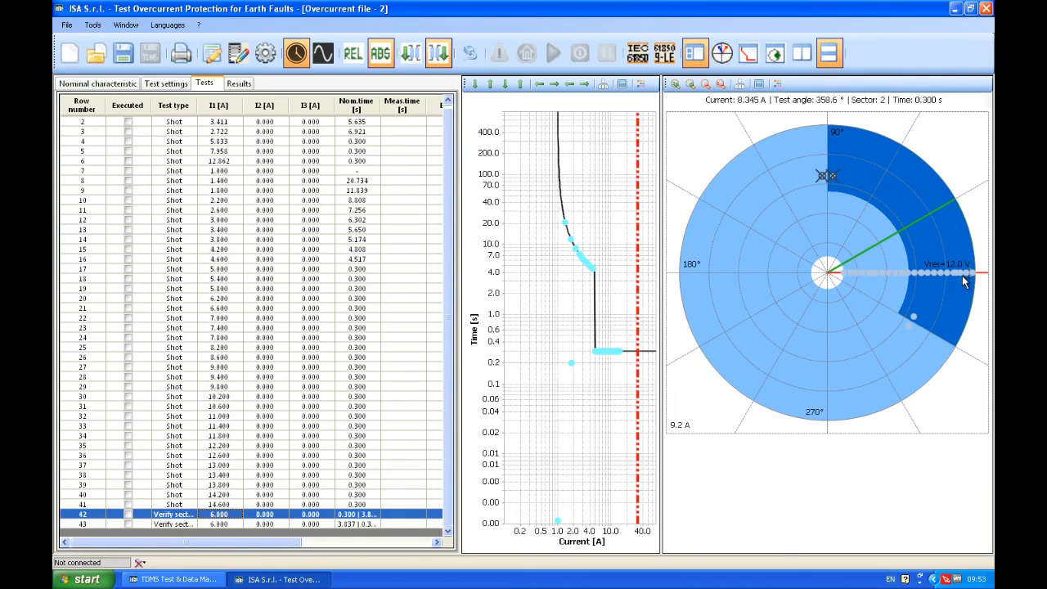
Step: Switch the test selection to Verify Vres threshold and generate the test for relay characteristic 2
{"action": "left_click", "coordinate": [157, 85]}
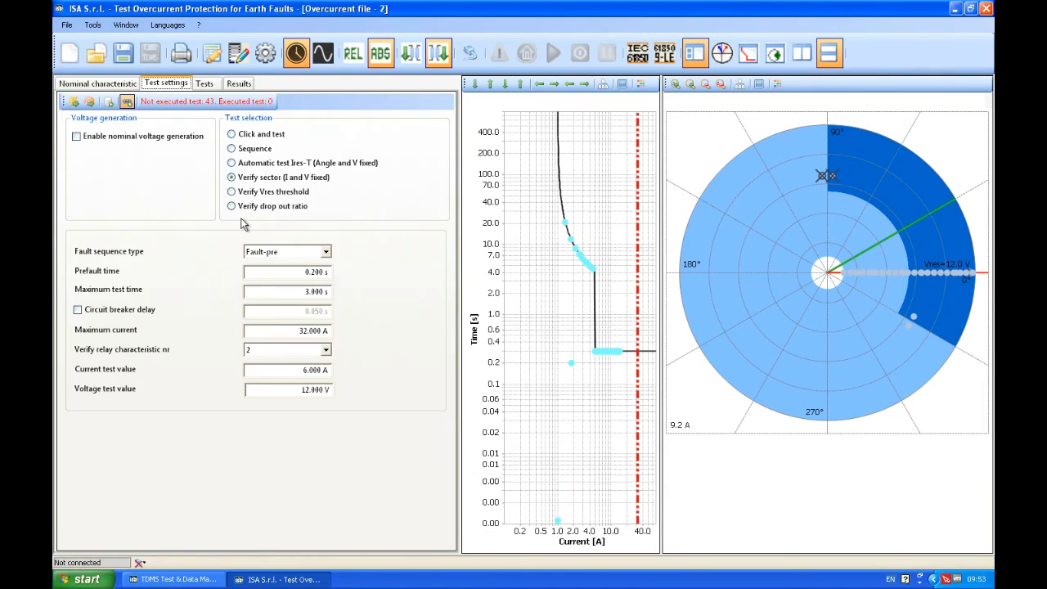
{"action": "left_click", "coordinate": [256, 195]}
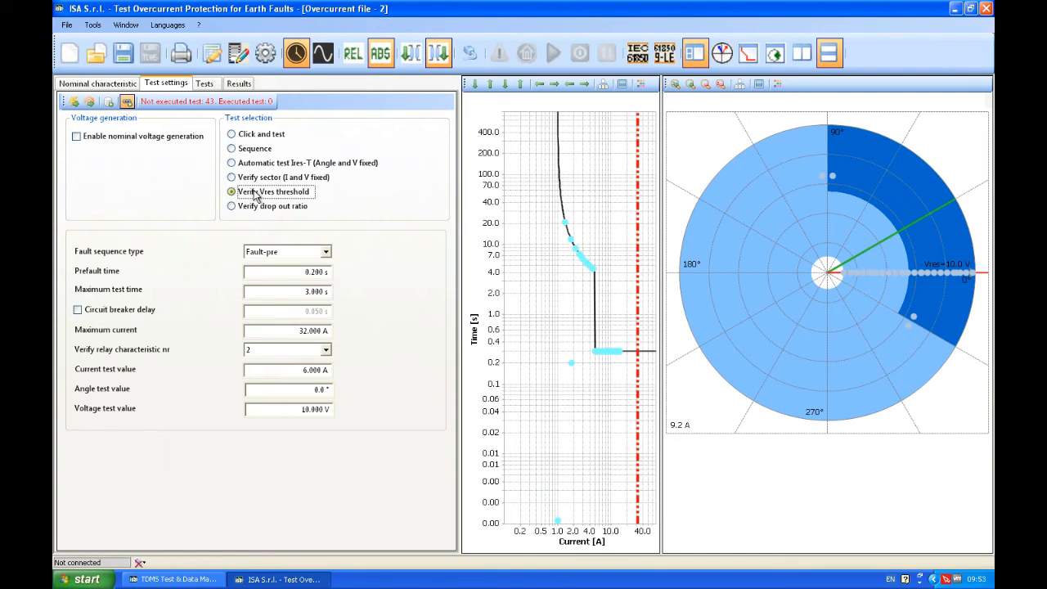
{"action": "left_click", "coordinate": [110, 103]}
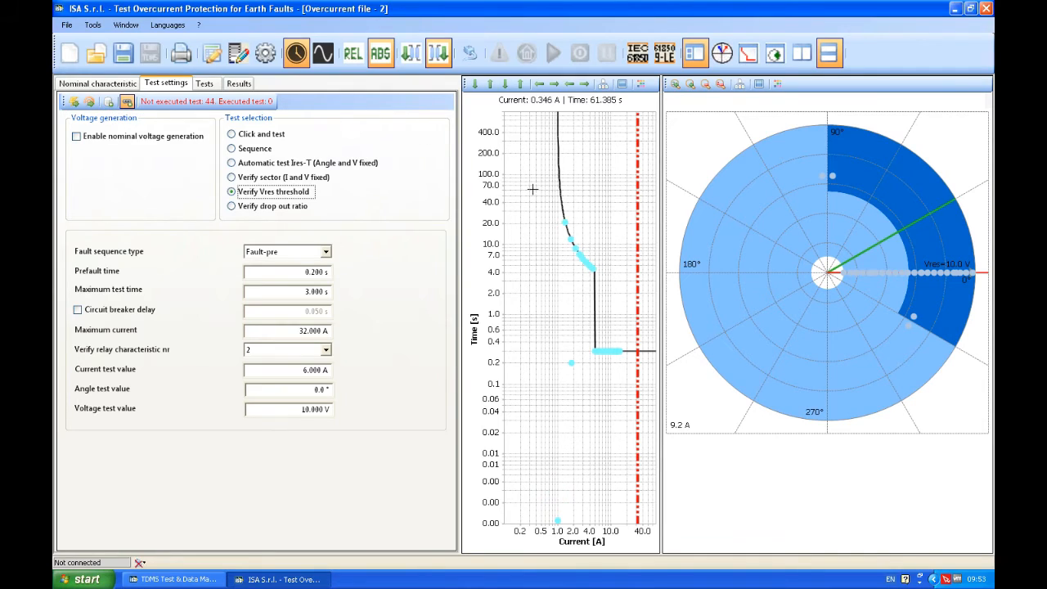
Step: Select the Verify Vres threshold row in the test list and widen the nominal time column to read its full values
{"action": "left_click", "coordinate": [213, 85]}
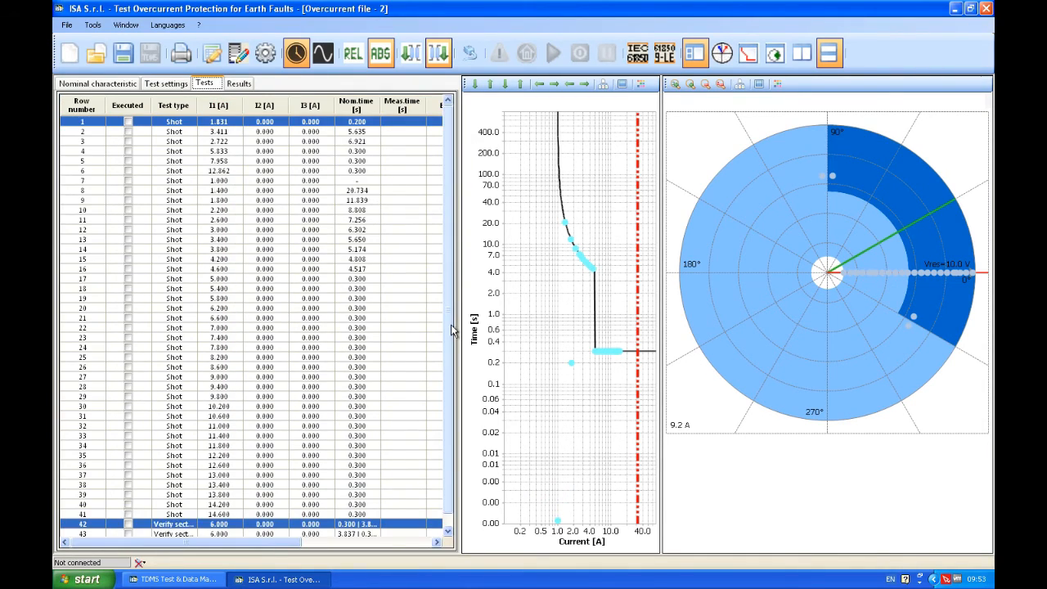
{"action": "scroll", "coordinate": [454, 331], "scroll_direction": "down", "scroll_amount": 1}
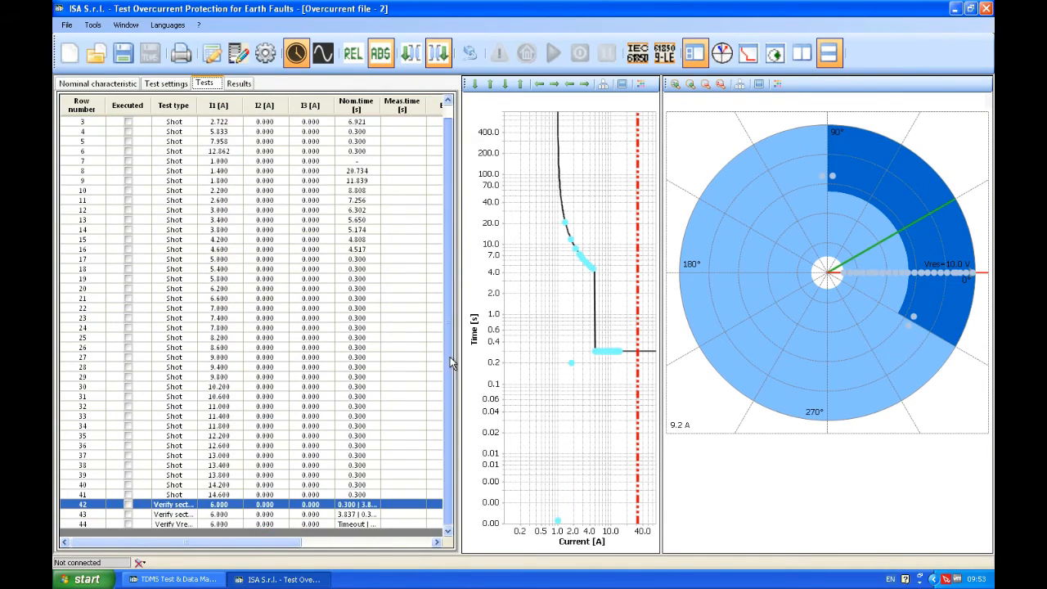
{"action": "left_click", "coordinate": [344, 525]}
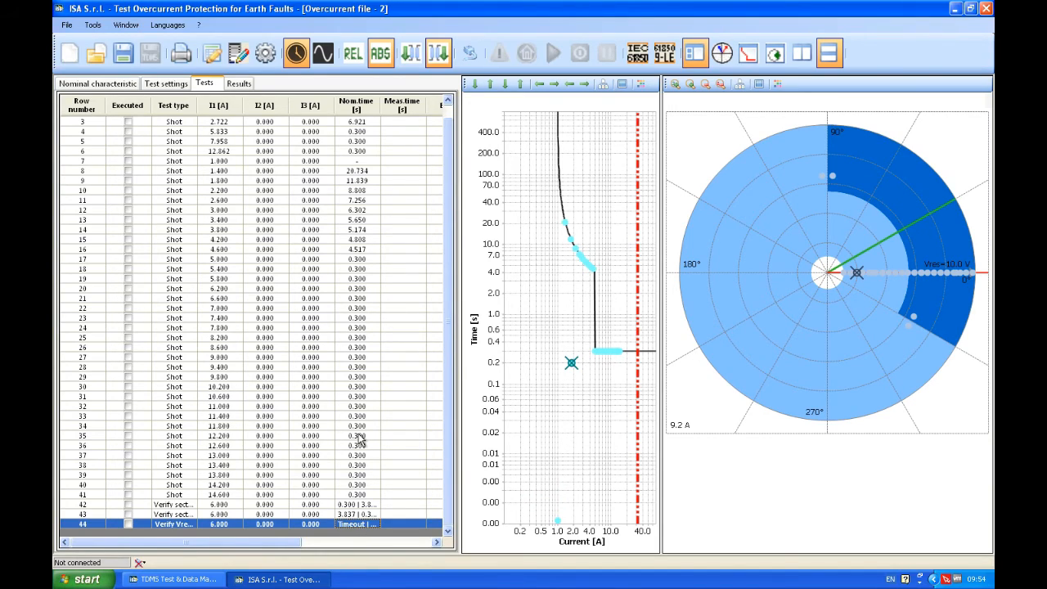
{"action": "left_click_drag", "start_coordinate": [382, 101], "coordinate": [430, 100]}
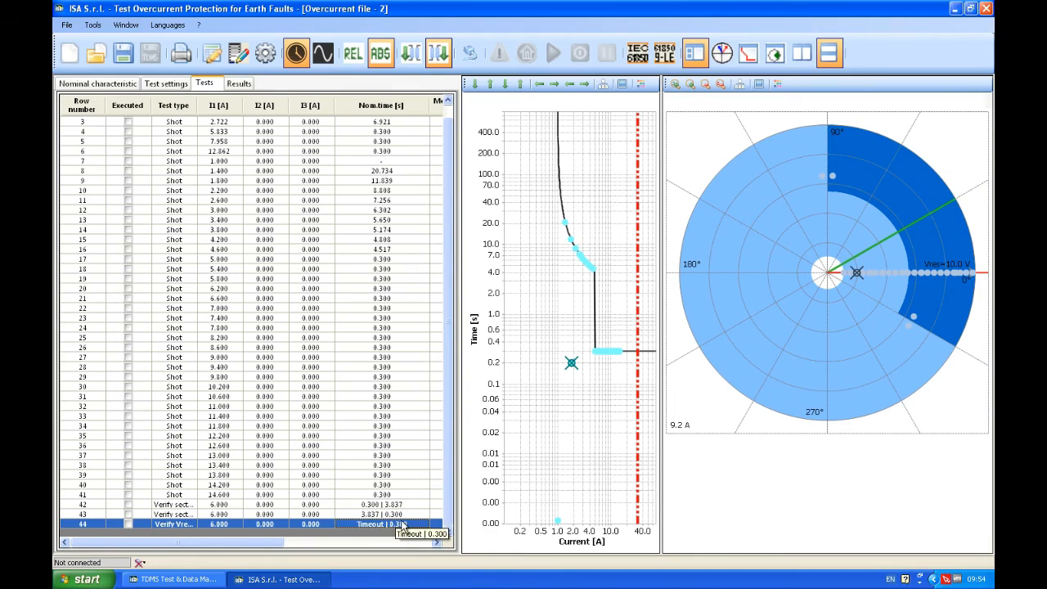
Step: Switch the test selection to Verify drop out ratio, with Current as the quantity to verify
{"action": "left_click", "coordinate": [167, 84]}
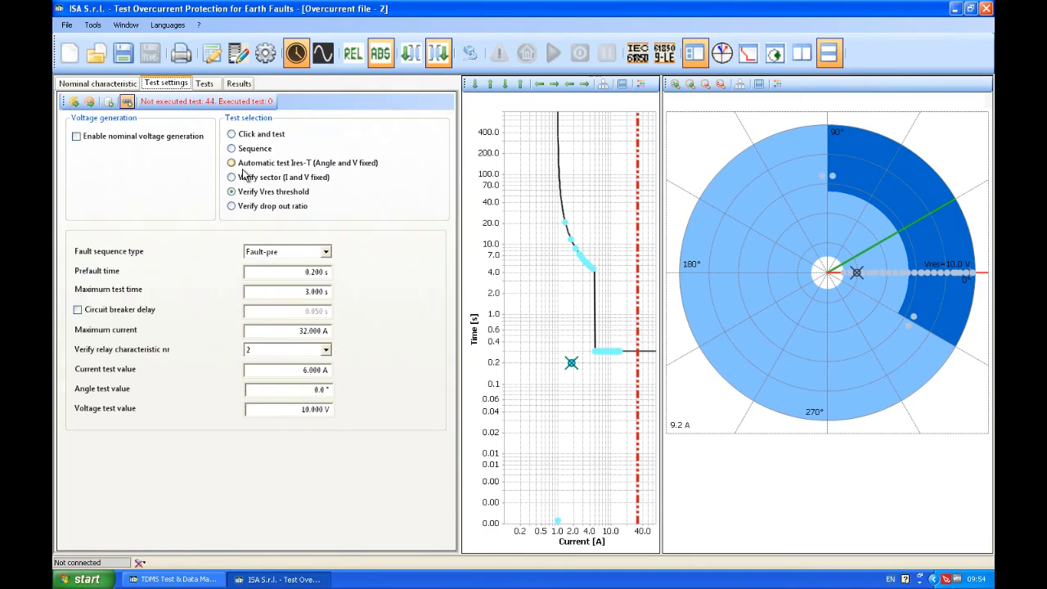
{"action": "left_click", "coordinate": [260, 208]}
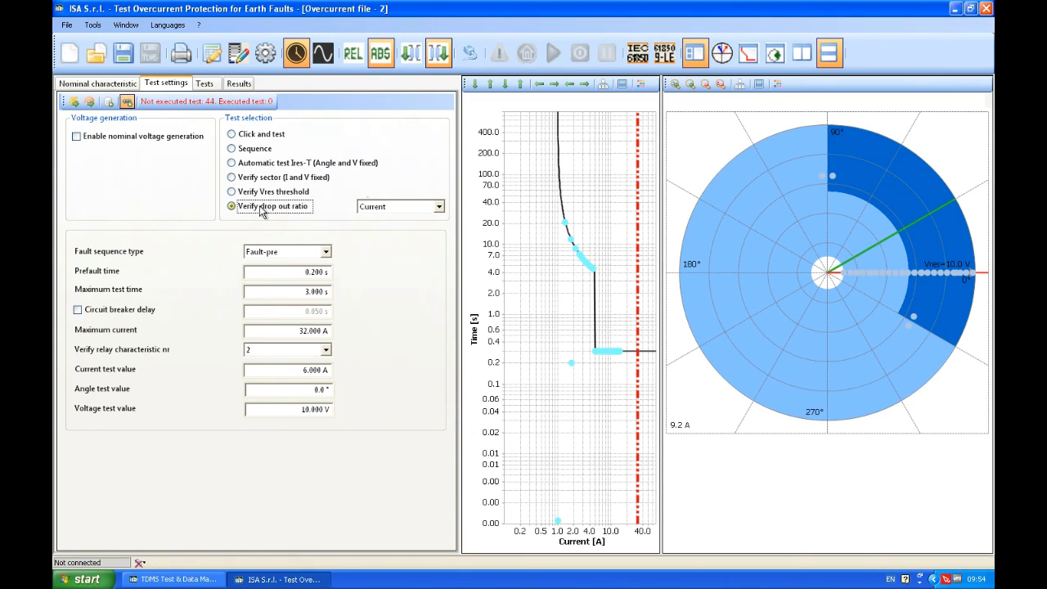
{"action": "left_click", "coordinate": [408, 207]}
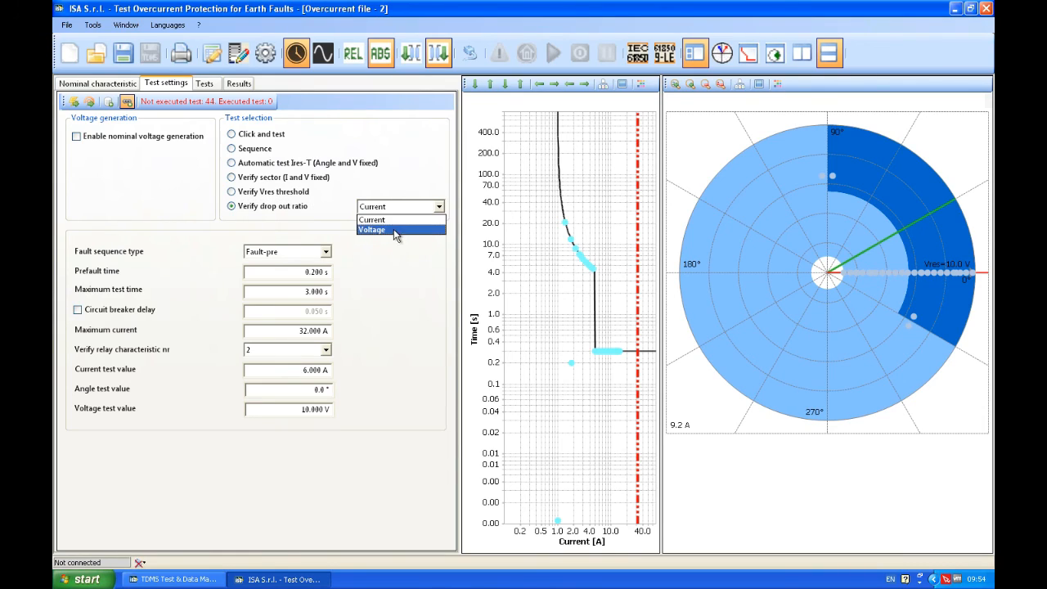
{"action": "left_click", "coordinate": [390, 220]}
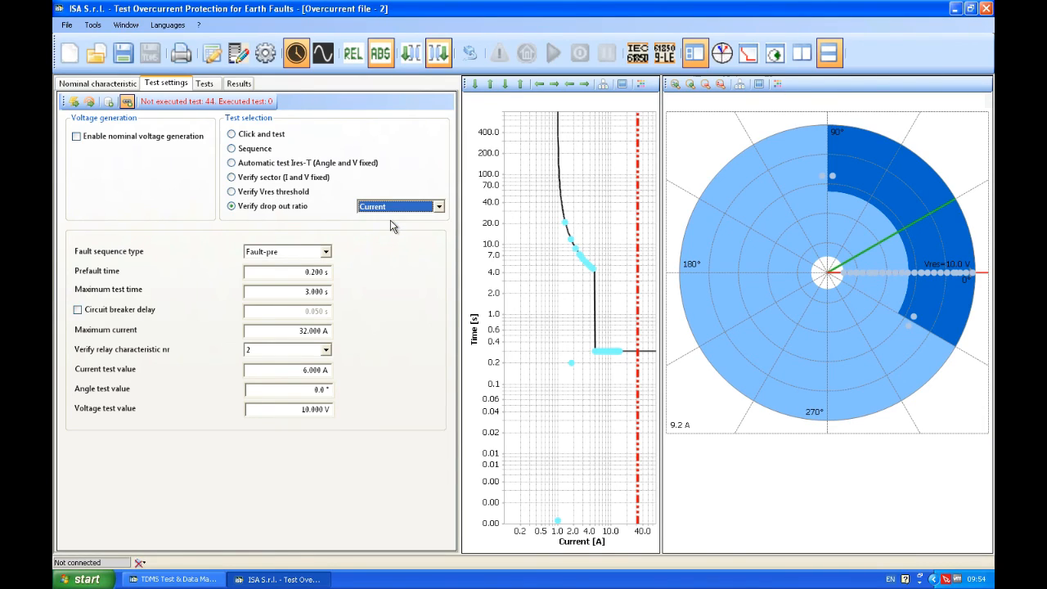